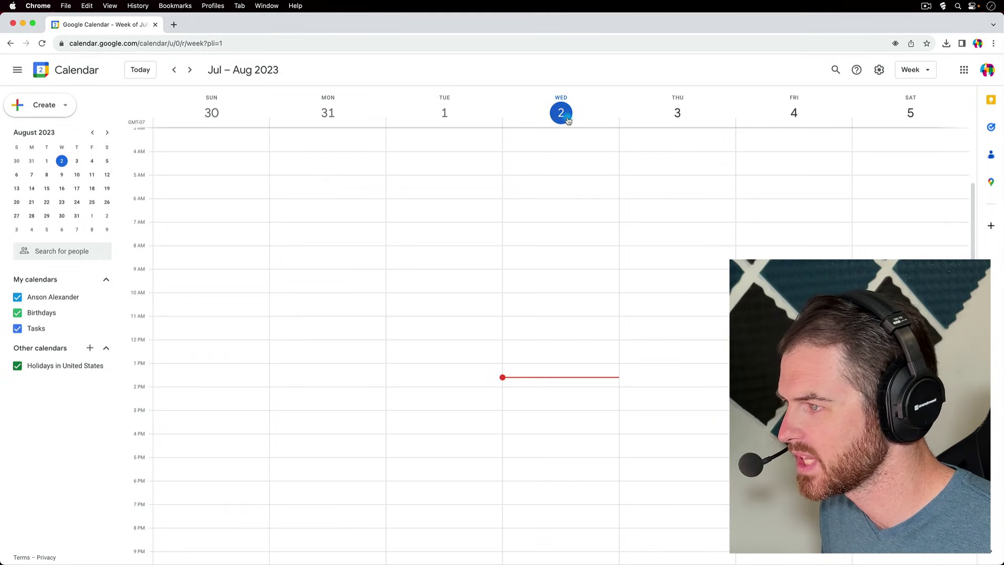
- Browse the mini calendar to September and the Aug 20–26 week, then return to the current week
left_click(573, 186)
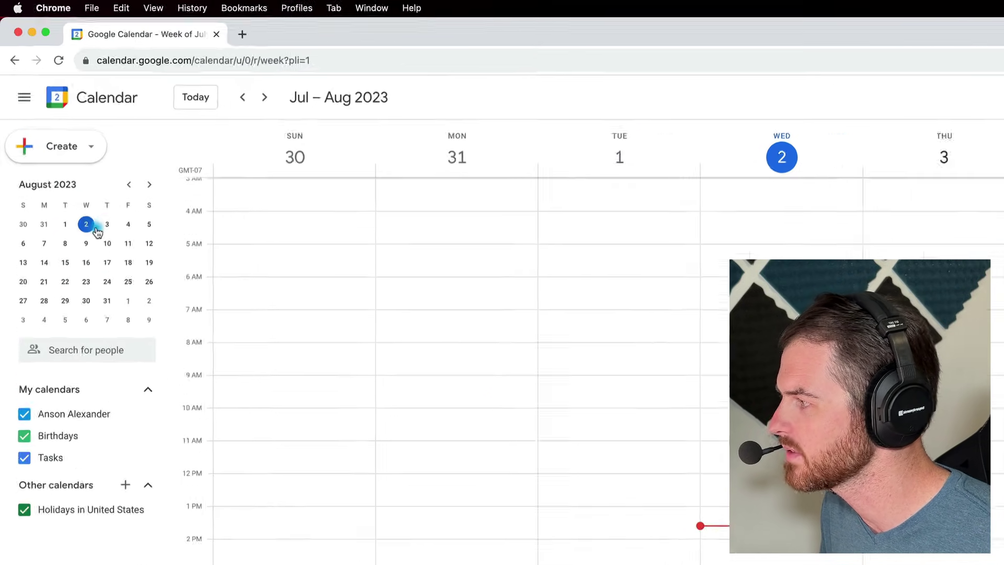
left_click(146, 185)
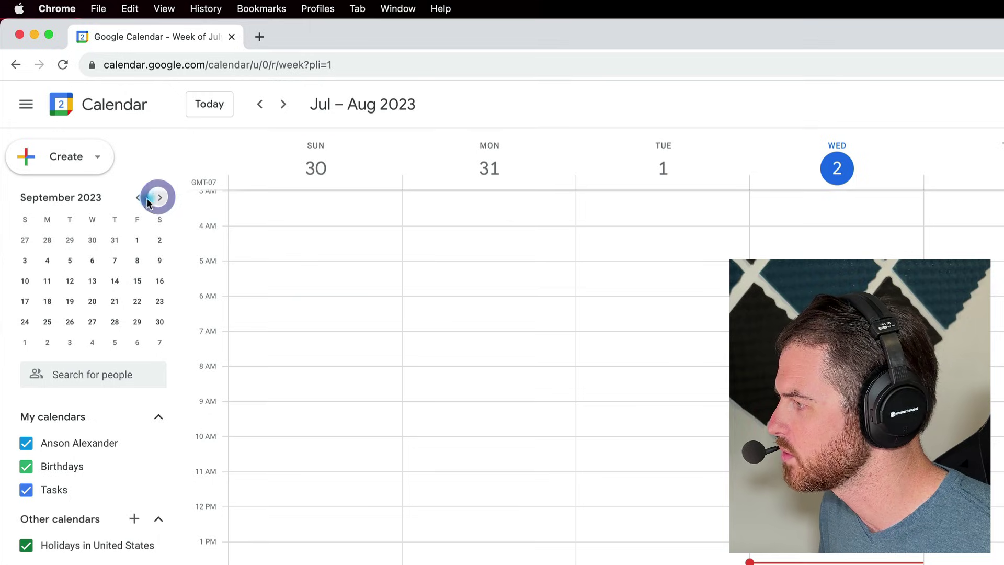
left_click(138, 197)
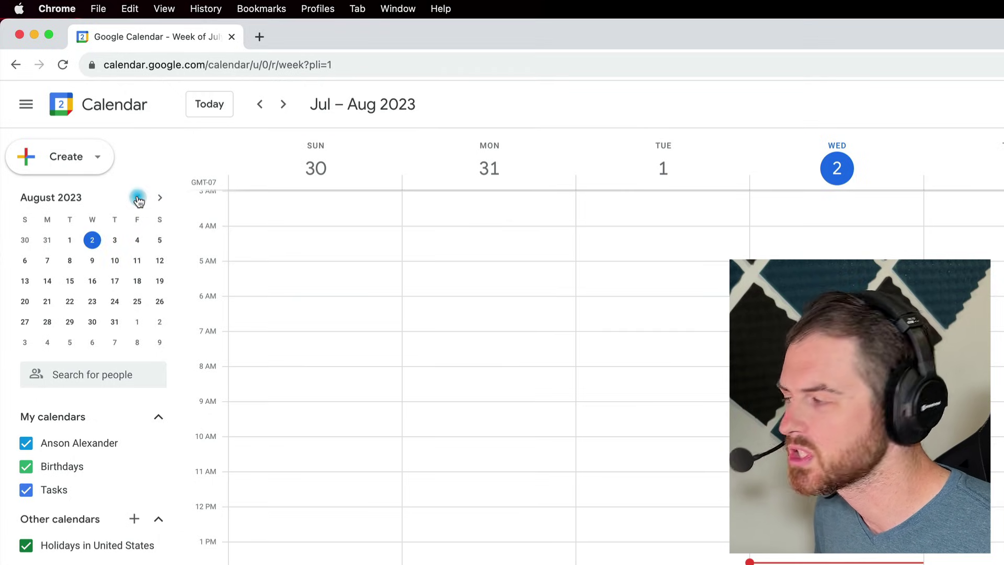
left_click(72, 302)
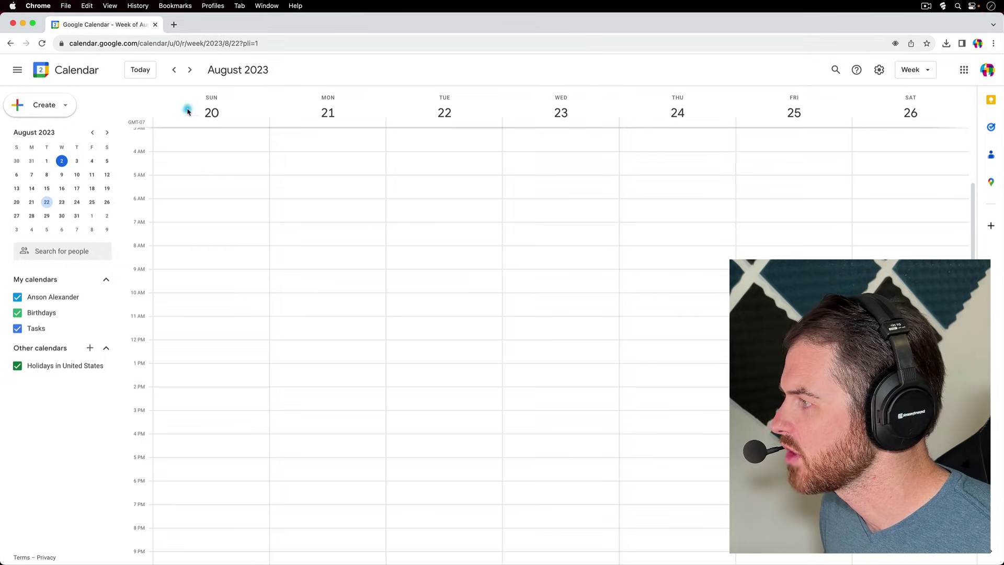
left_click(145, 73)
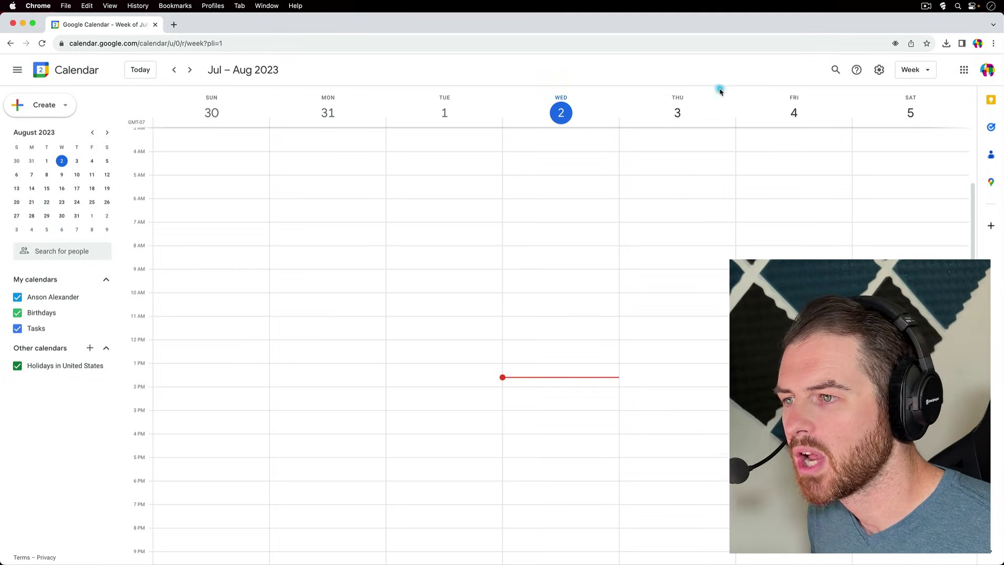
- Try the Month and Schedule views, then go back to the Week view
left_click(929, 73)
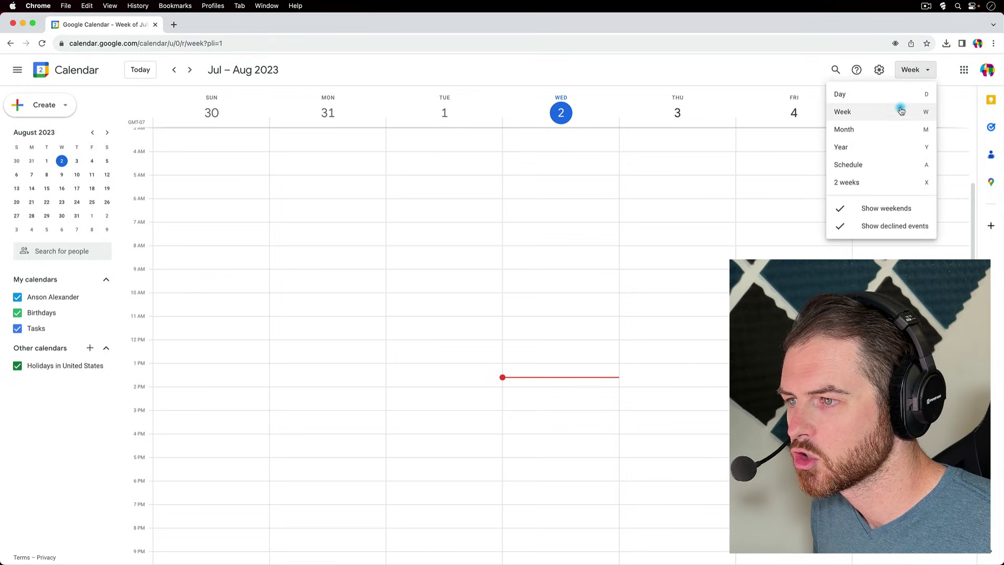
left_click(894, 128)
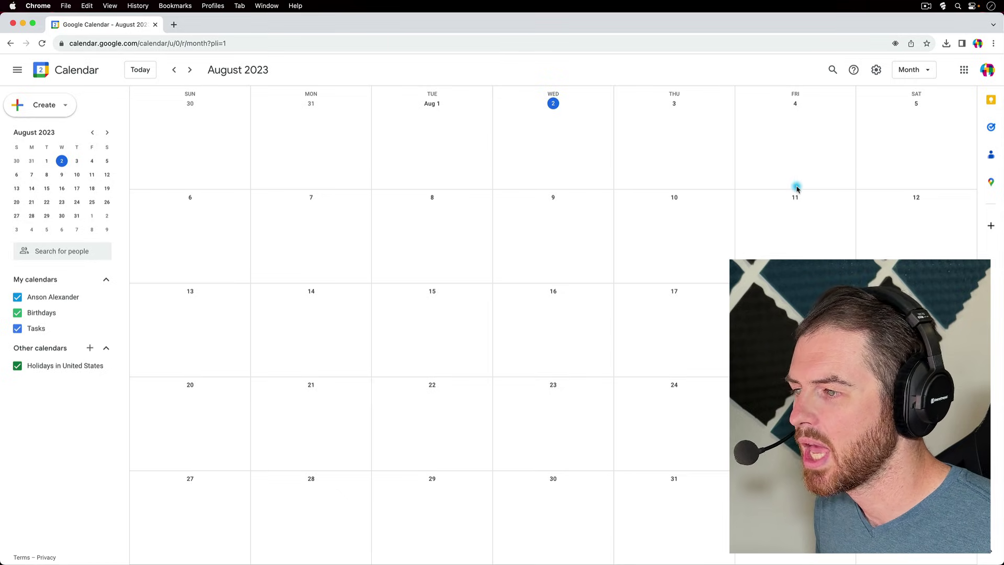
left_click(924, 77)
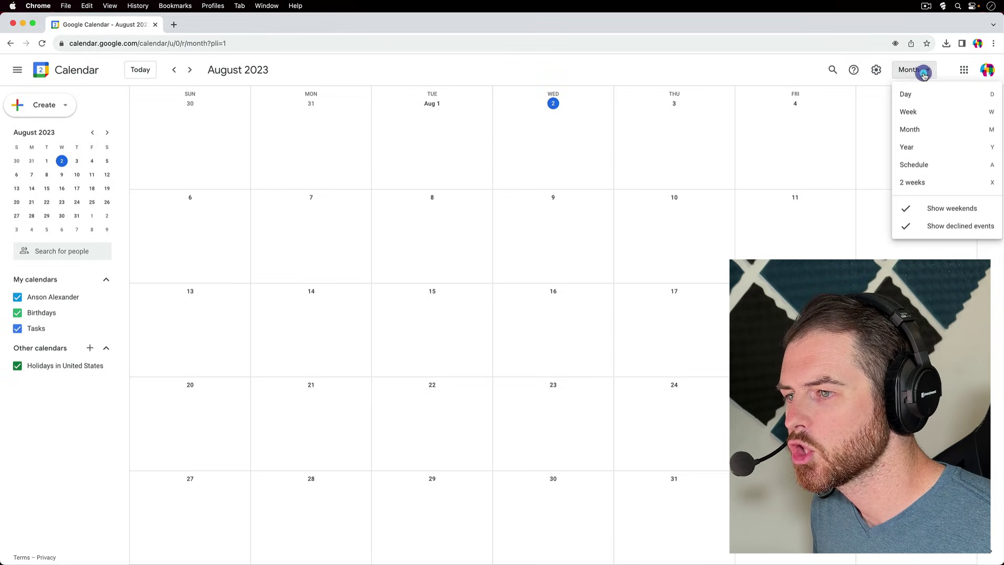
left_click(947, 167)
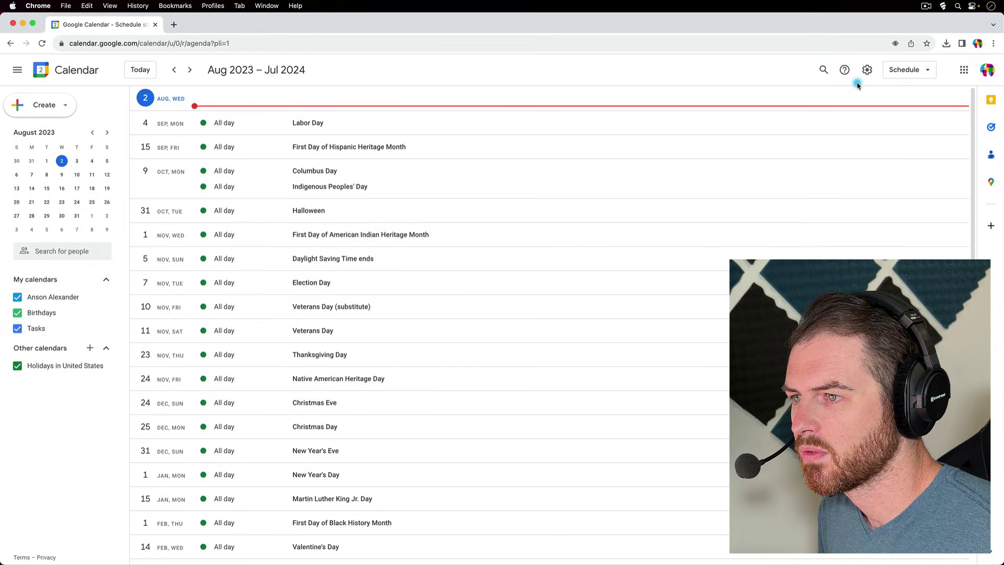
left_click(909, 70)
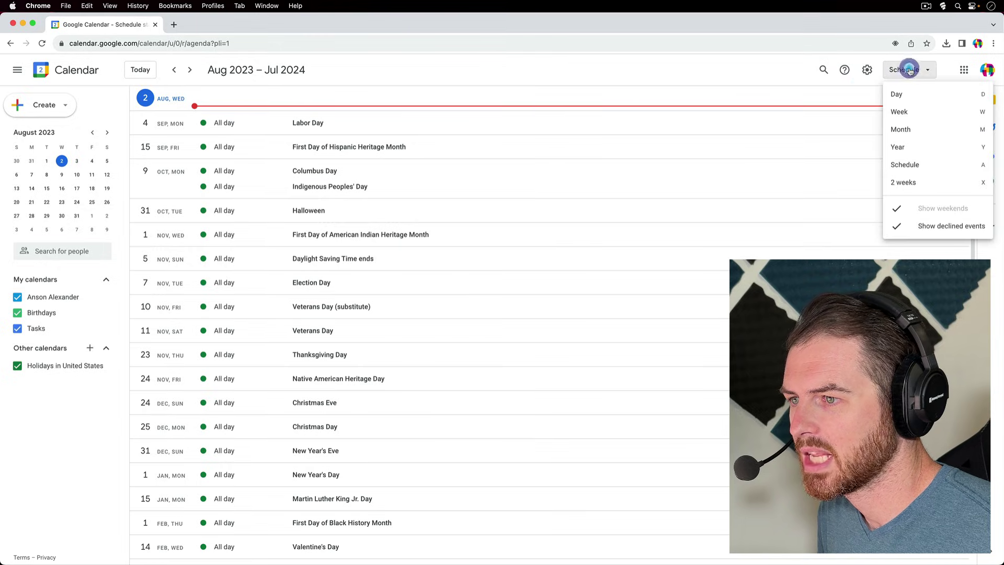
left_click(912, 112)
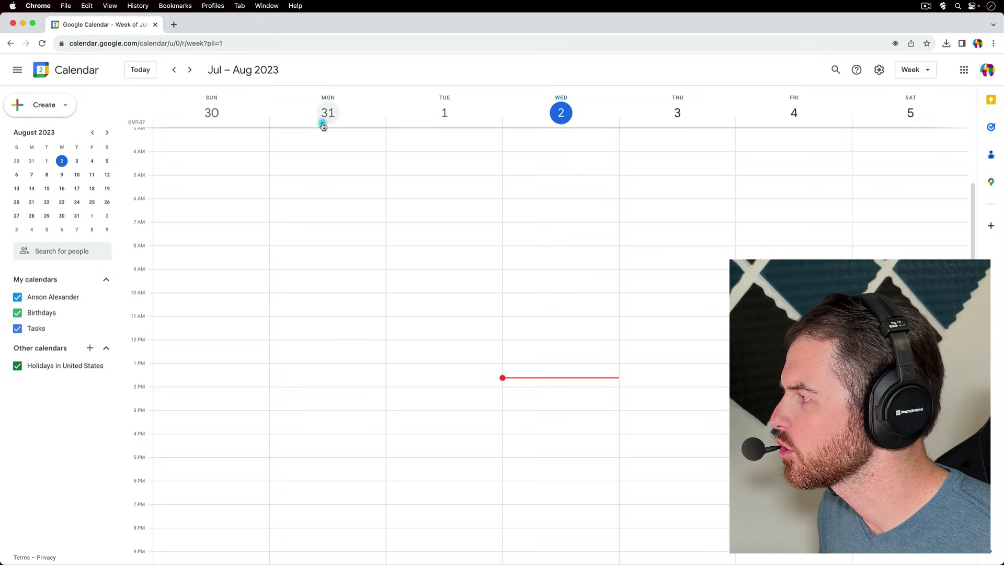
- Draft a new event for Monday, Aug 7, 8:30–9:30am in the Aug 6–12 week
left_click(64, 106)
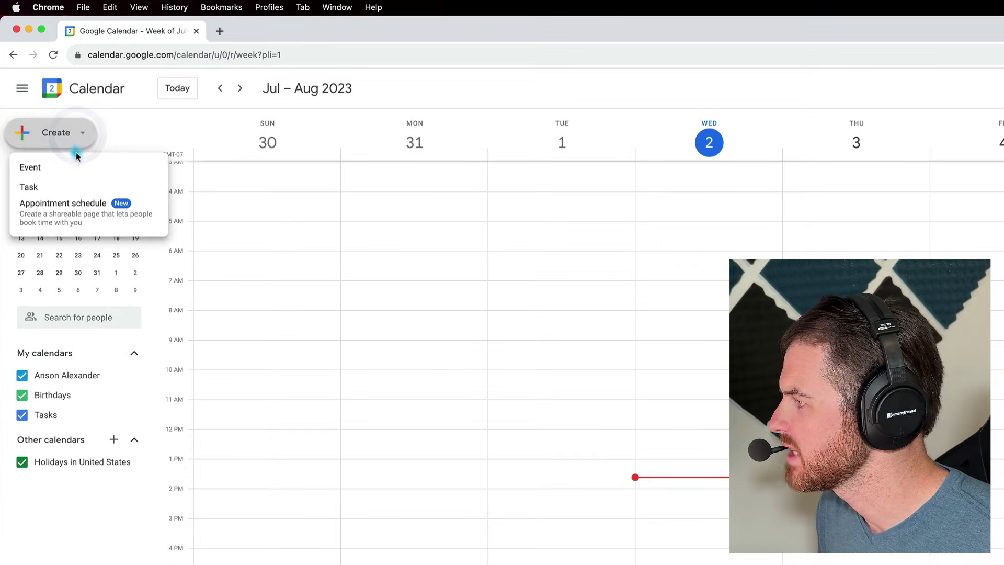
left_click(689, 79)
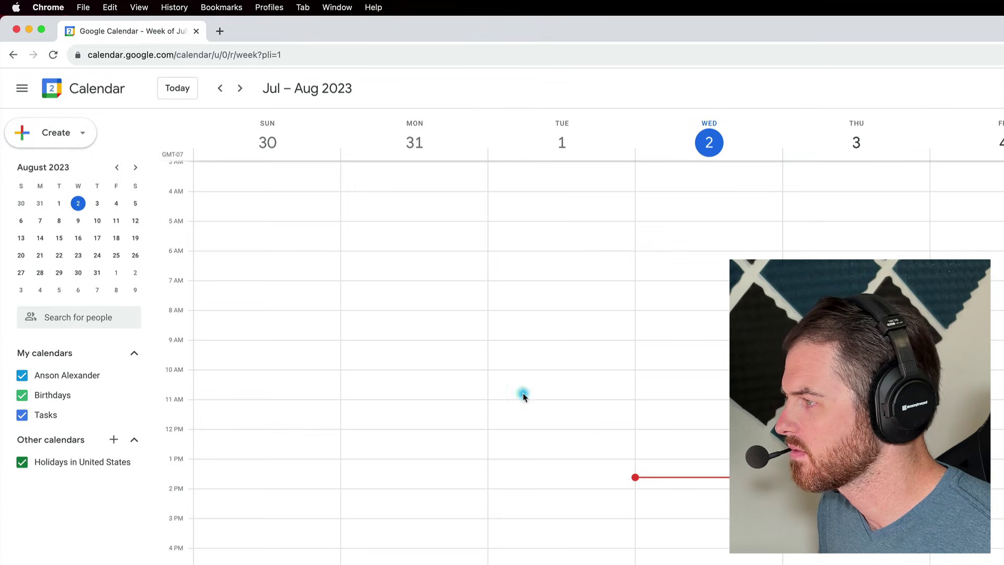
left_click(238, 89)
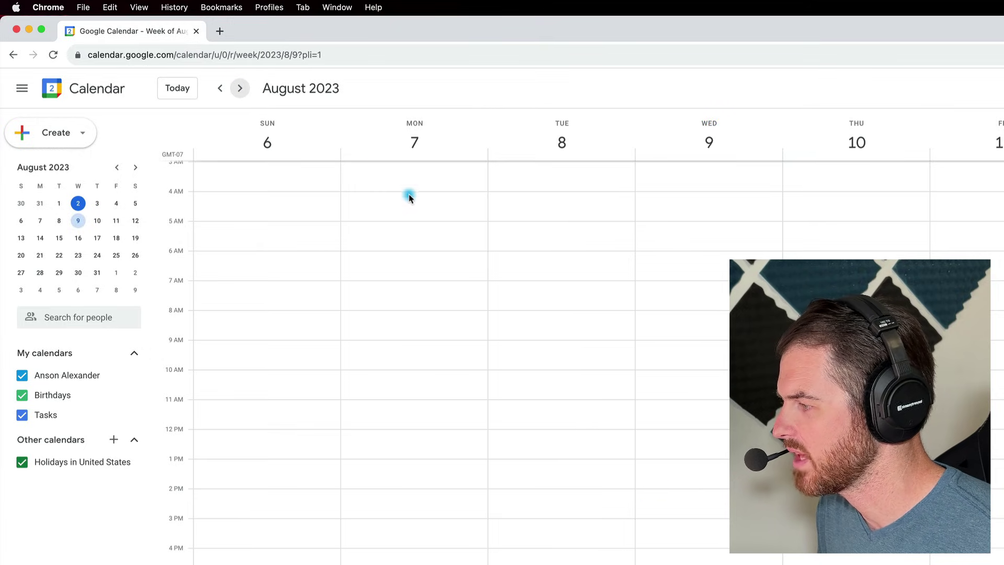
left_click(411, 330)
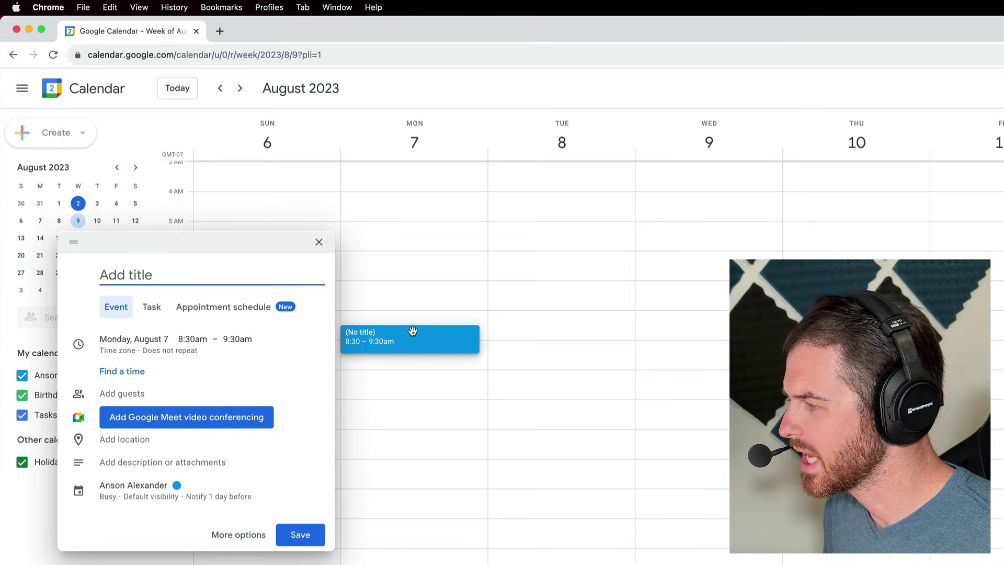
- Expand the untitled Aug 7, 8:30–9:30am event into the full editing page
left_click(306, 351)
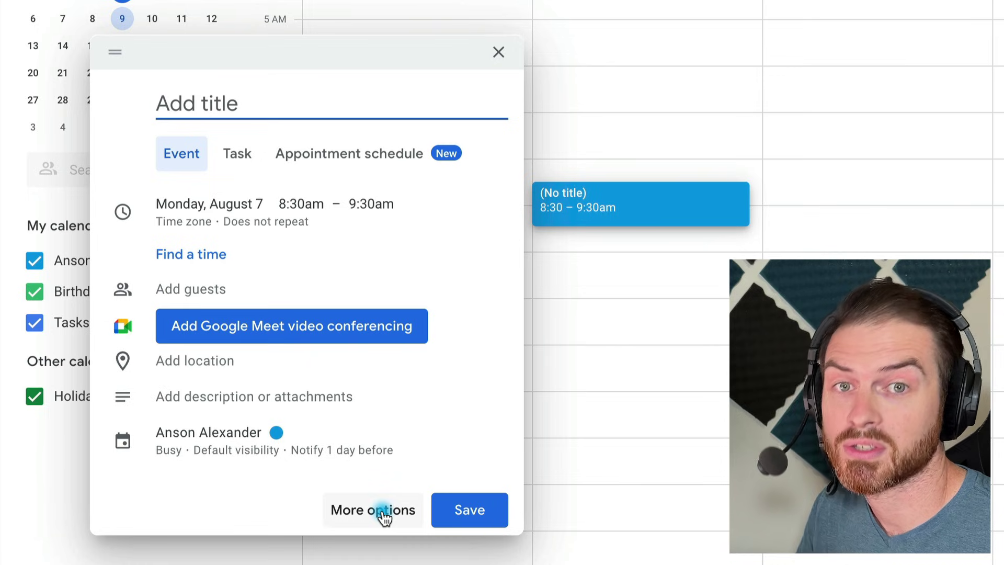
left_click(384, 516)
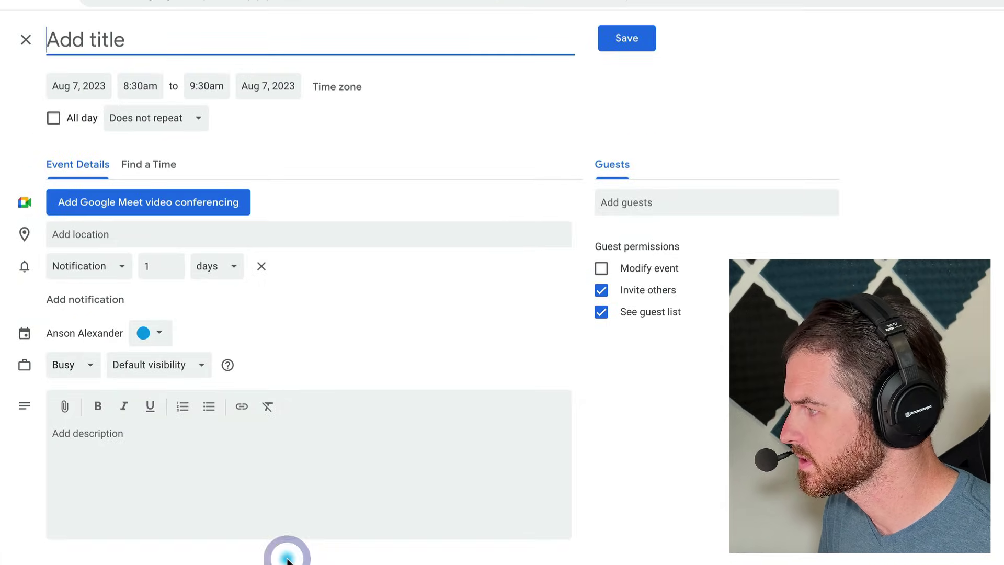
- Title the event 'Kickoff Meeting' and set it to end at 9:00am (30 mins)
left_click(596, 399)
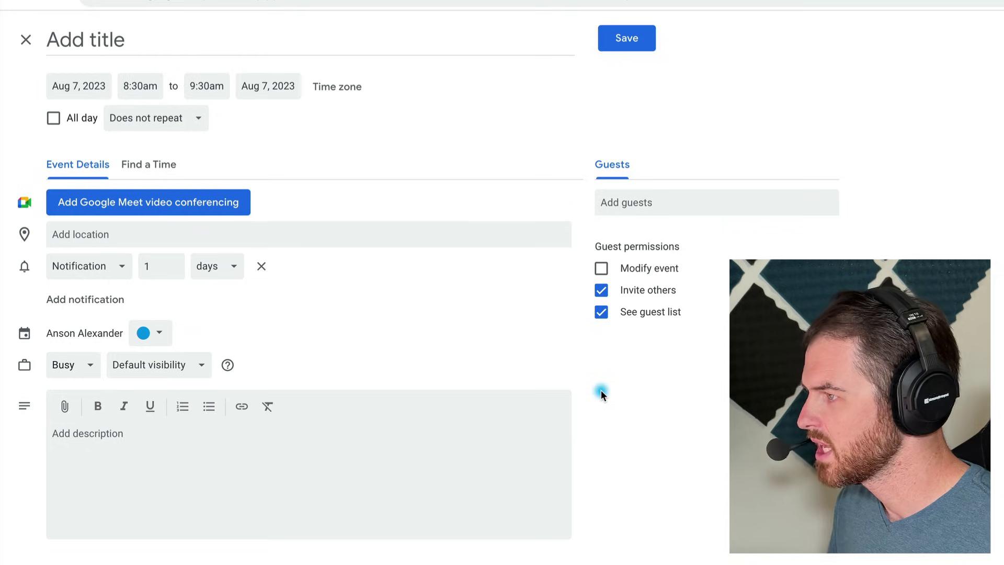
left_click(209, 43)
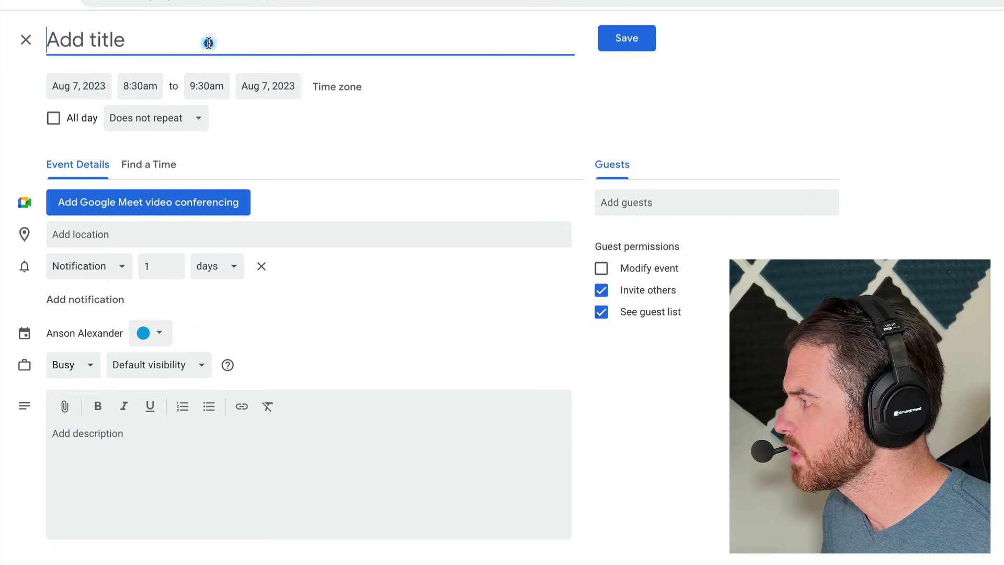
type("Ki")
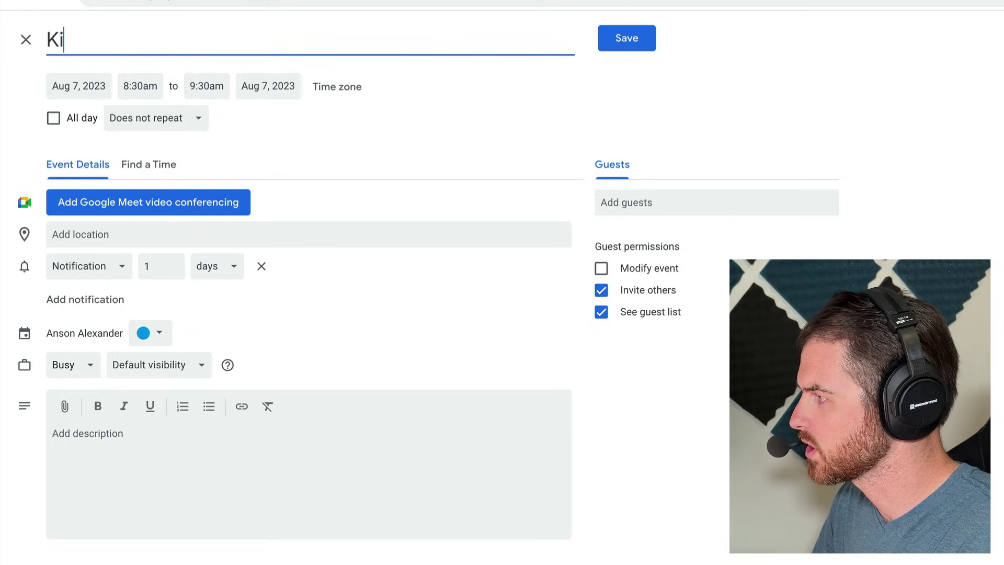
type("ckoff Meeting")
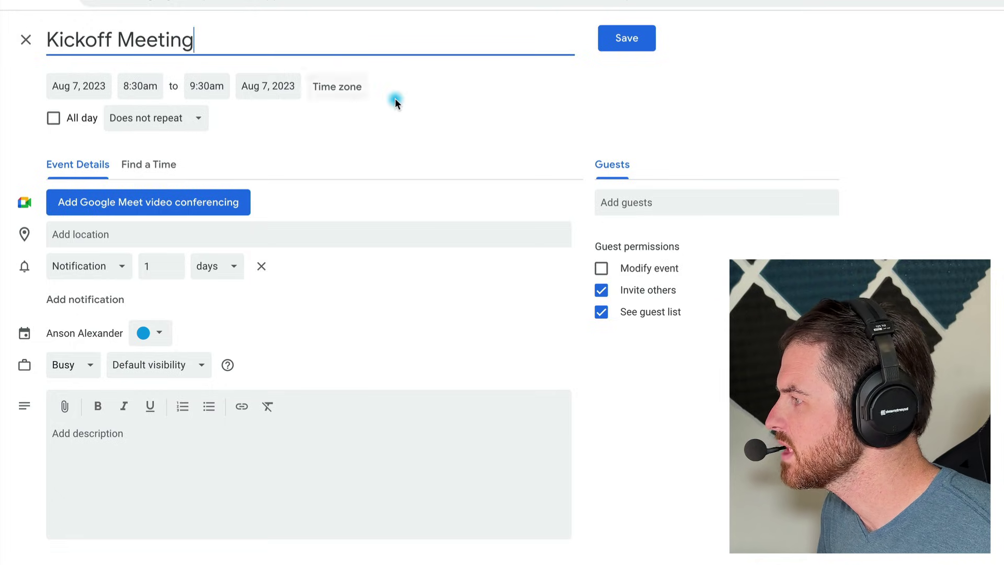
left_click(423, 103)
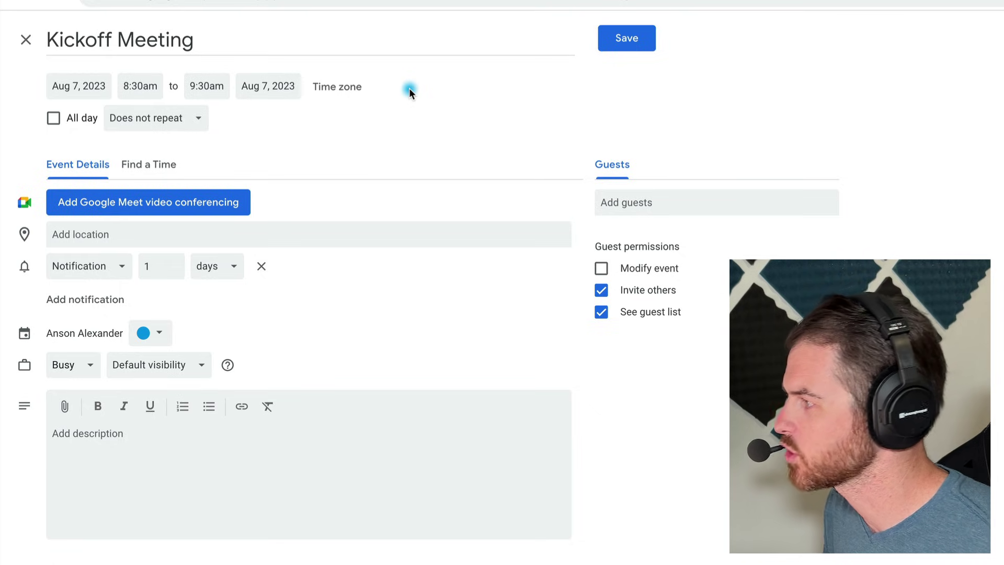
left_click(209, 86)
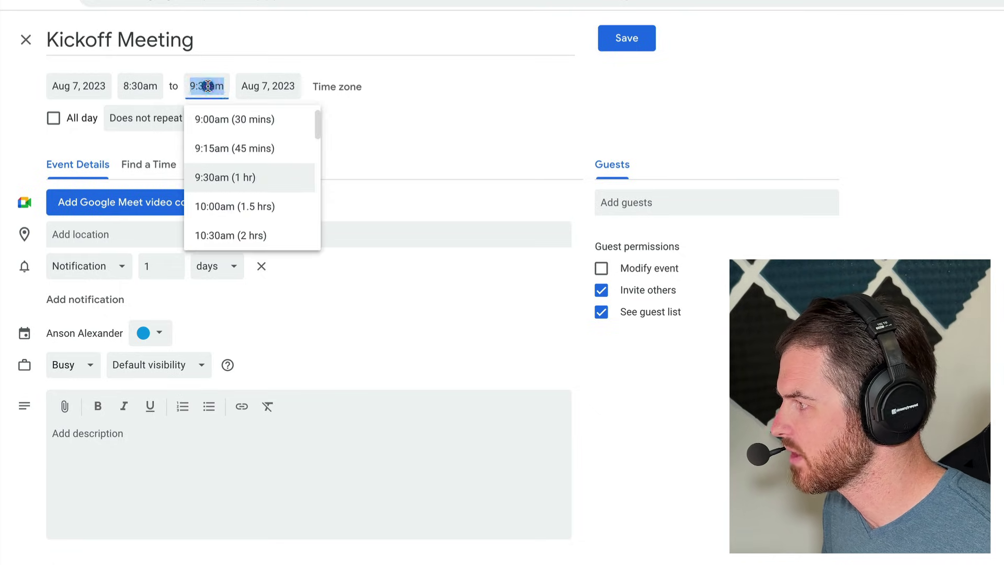
left_click(232, 123)
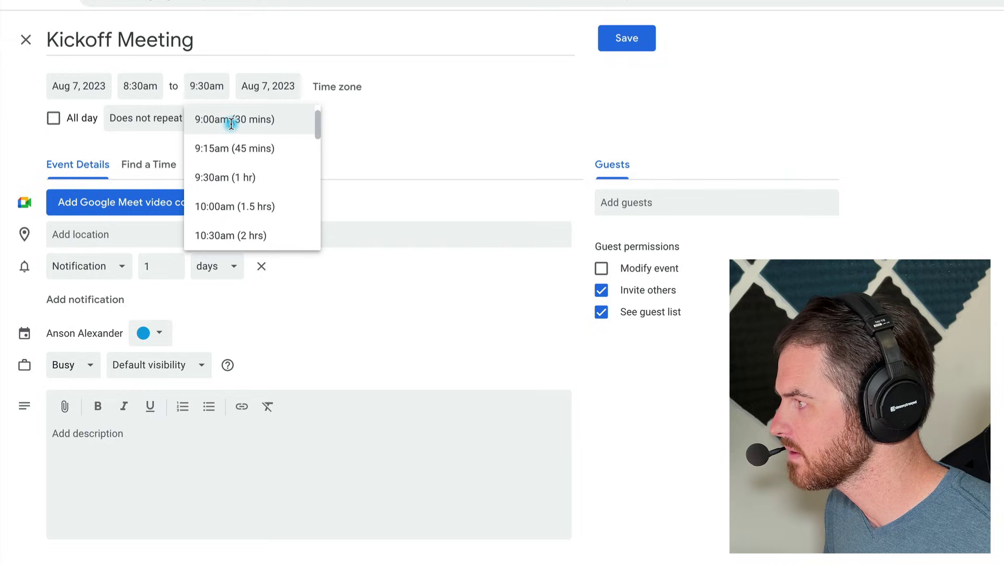
left_click(333, 127)
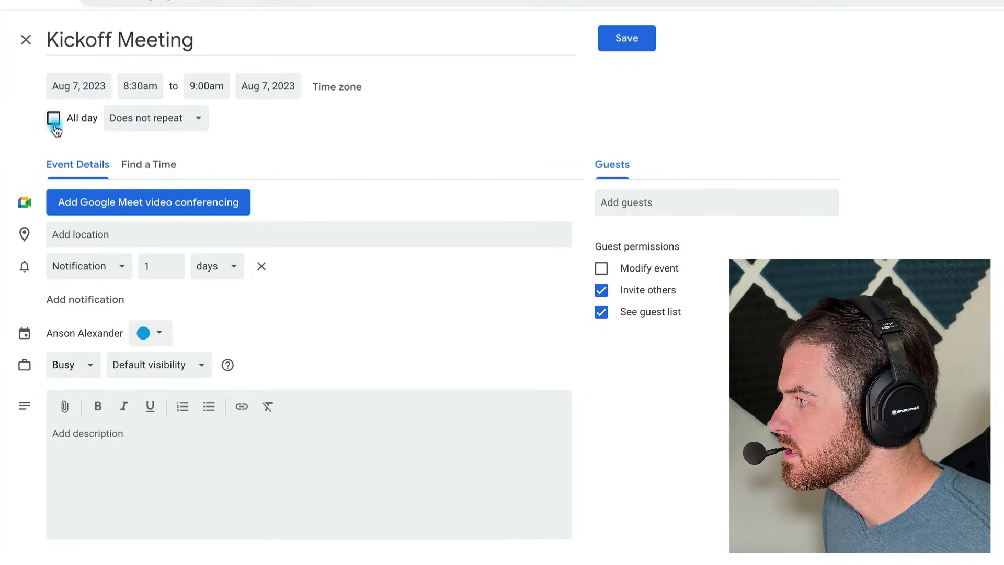
- Make Kickoff Meeting repeat weekly on Monday
left_click(200, 121)
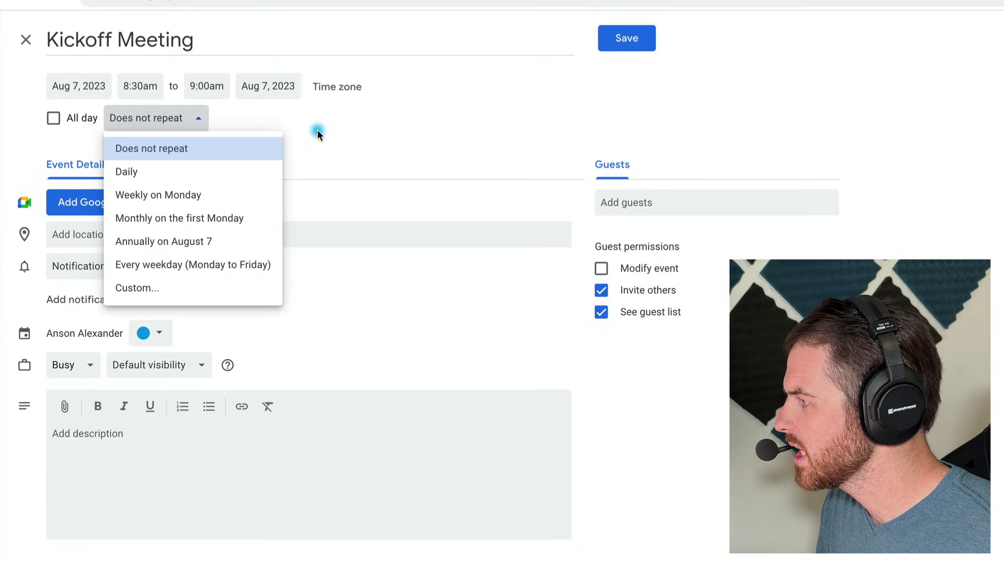
left_click(249, 196)
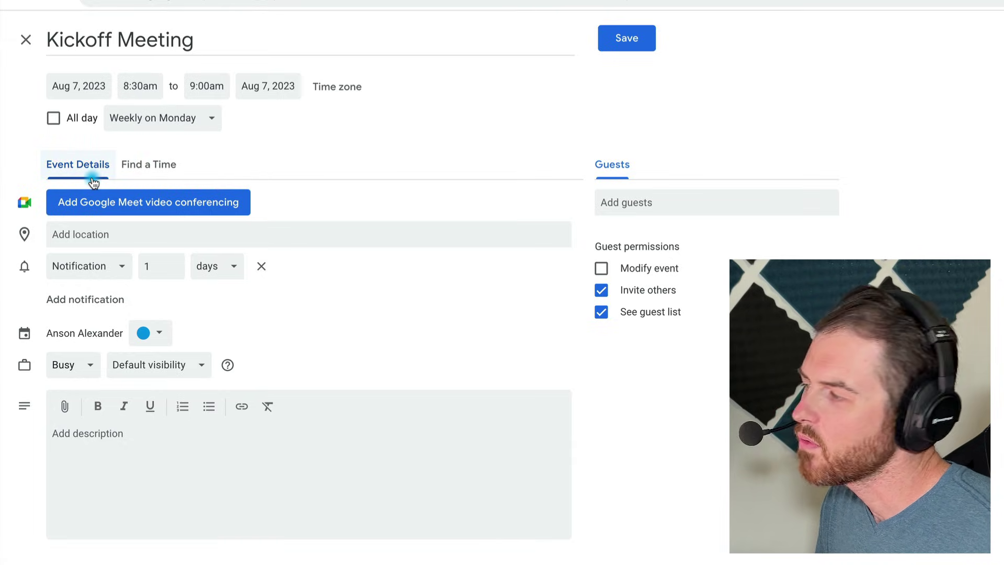
left_click(165, 170)
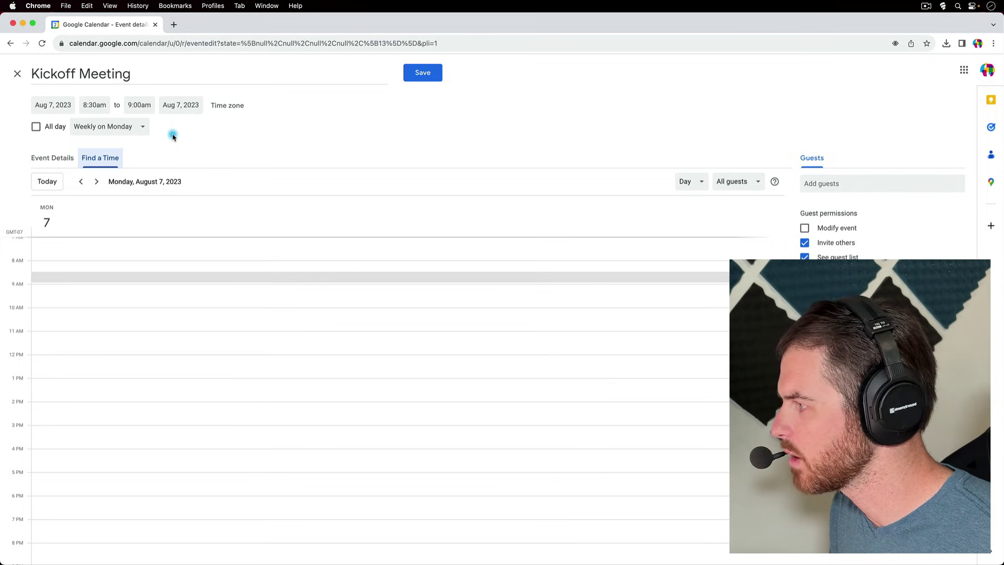
left_click(68, 159)
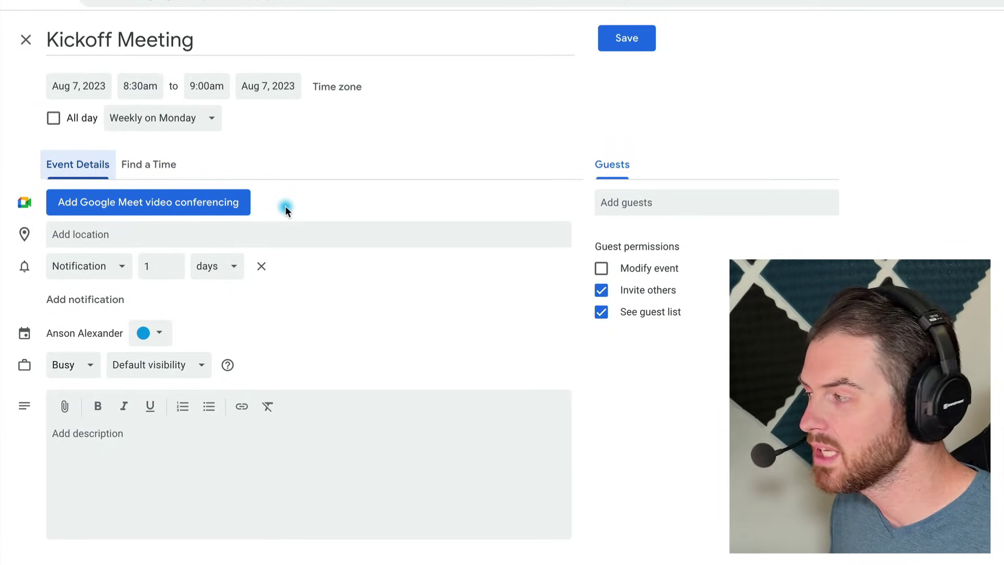
left_click(222, 209)
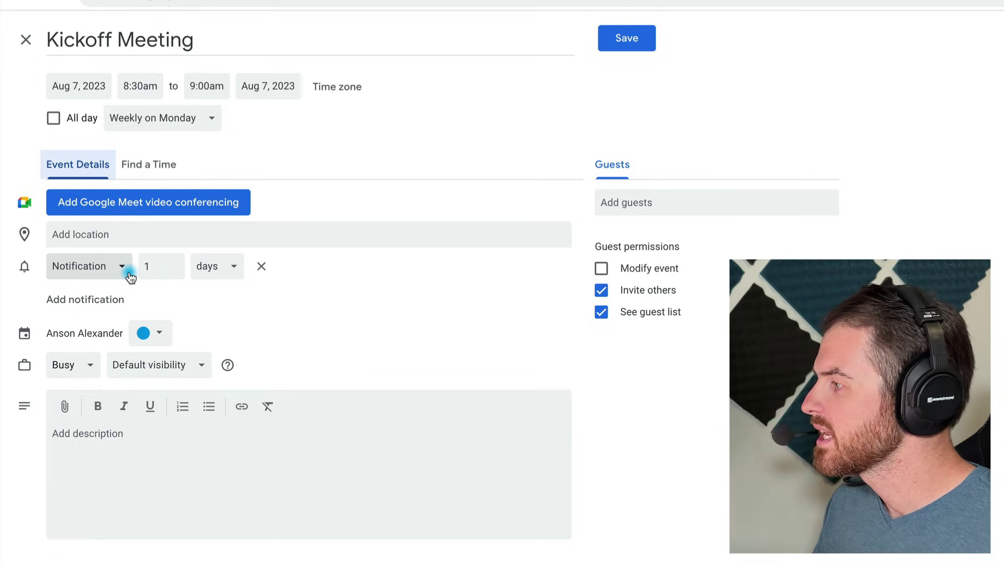
- Change the reminder from a 1-day notification to an email 1 hour before
left_click(127, 266)
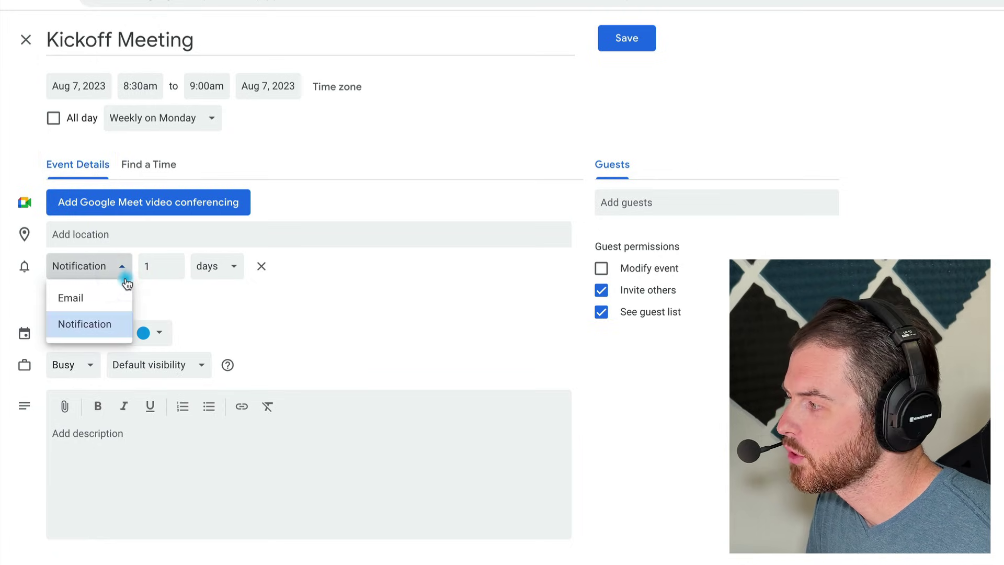
left_click(120, 298)
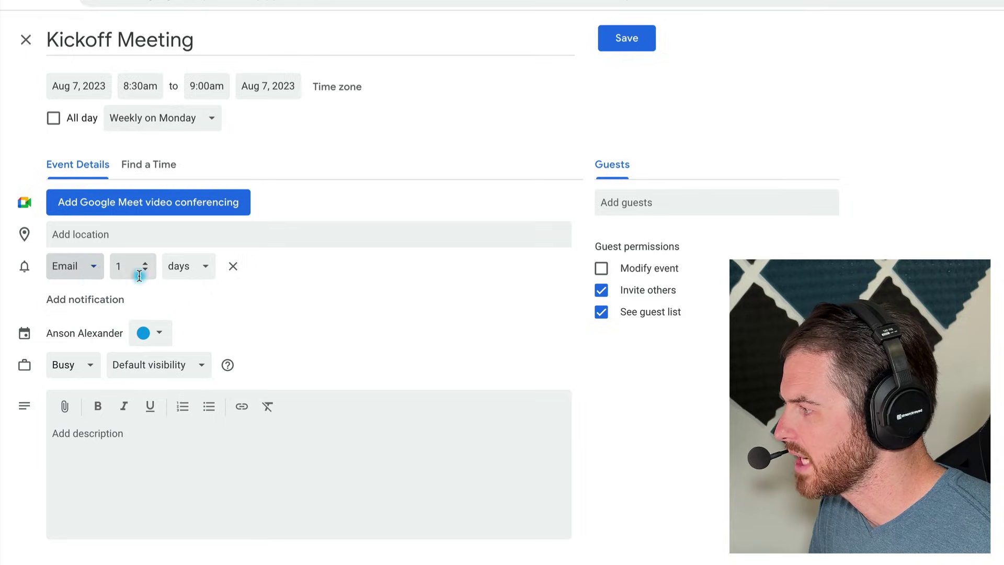
left_click(207, 266)
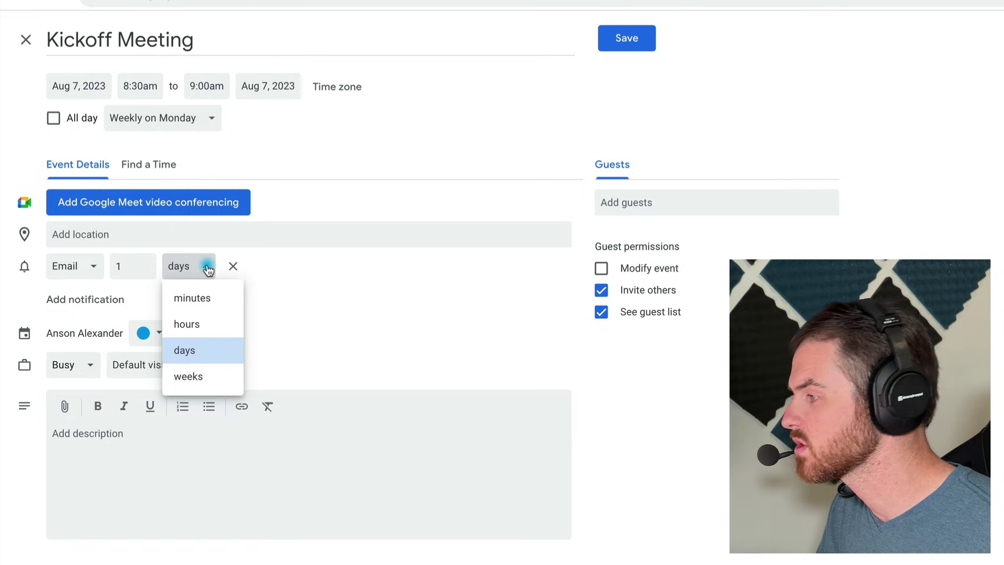
left_click(198, 323)
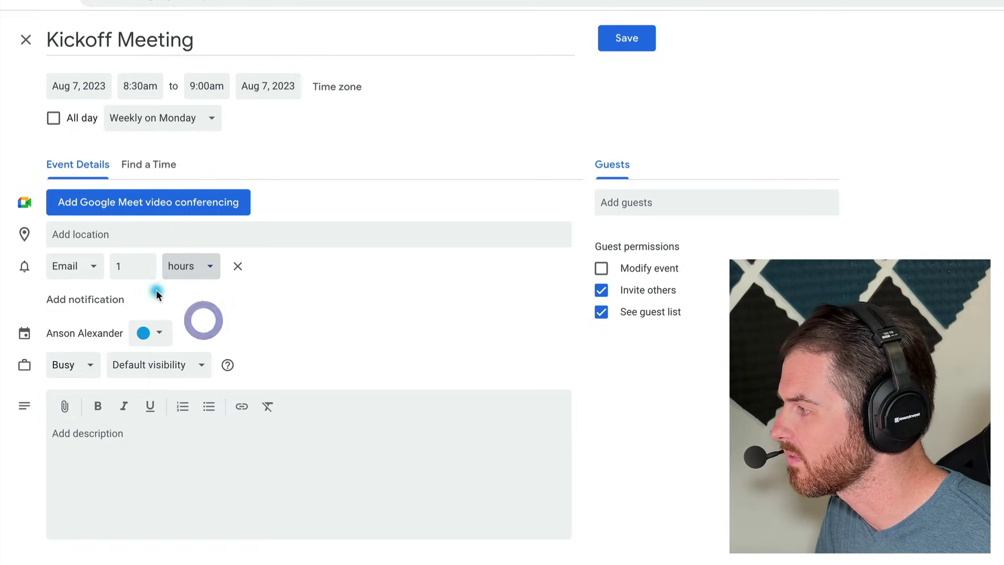
double_click(129, 266)
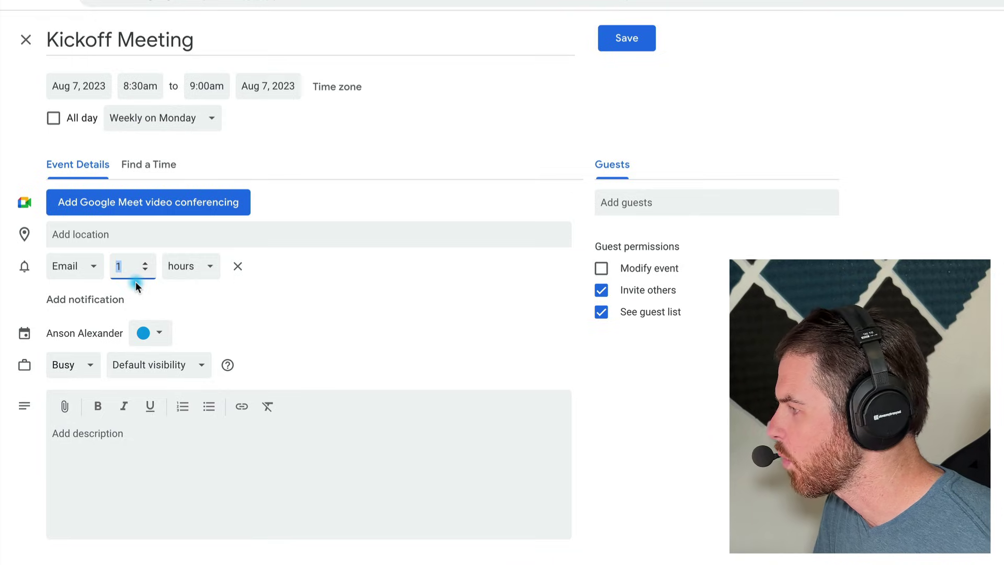
left_click(300, 289)
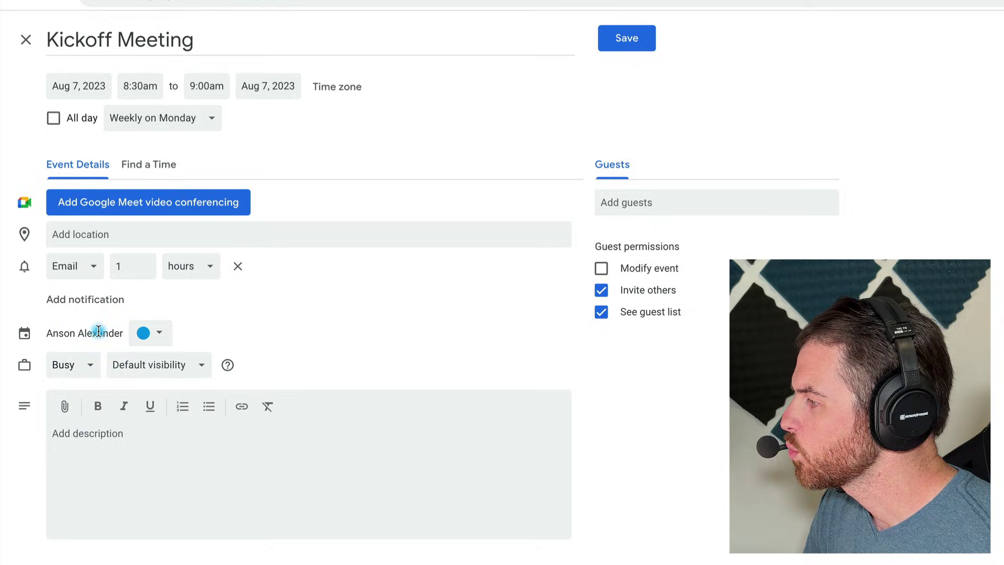
left_click(197, 331)
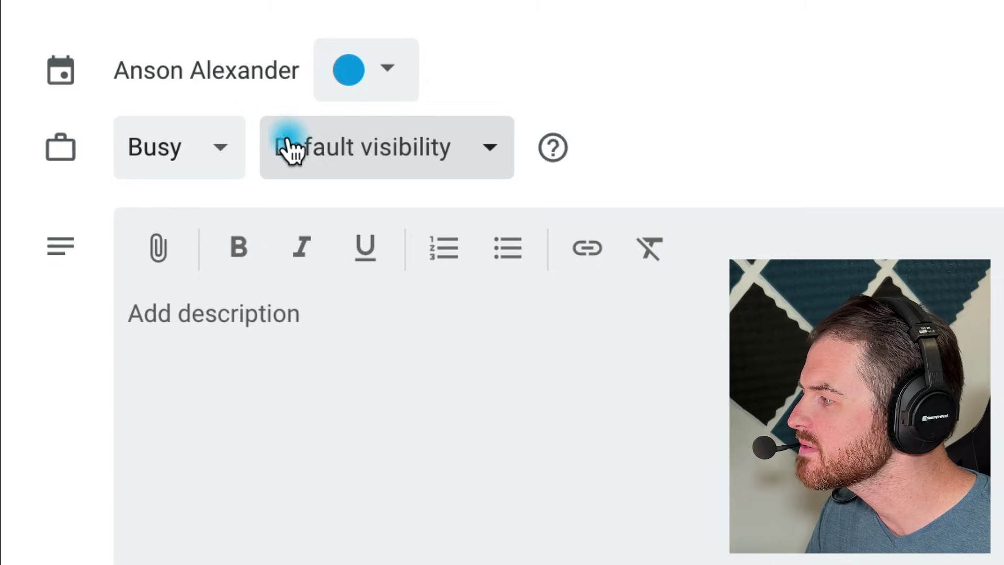
- Keep Kickoff Meeting marked Busy and bring up its visibility dropdown
left_click(235, 150)
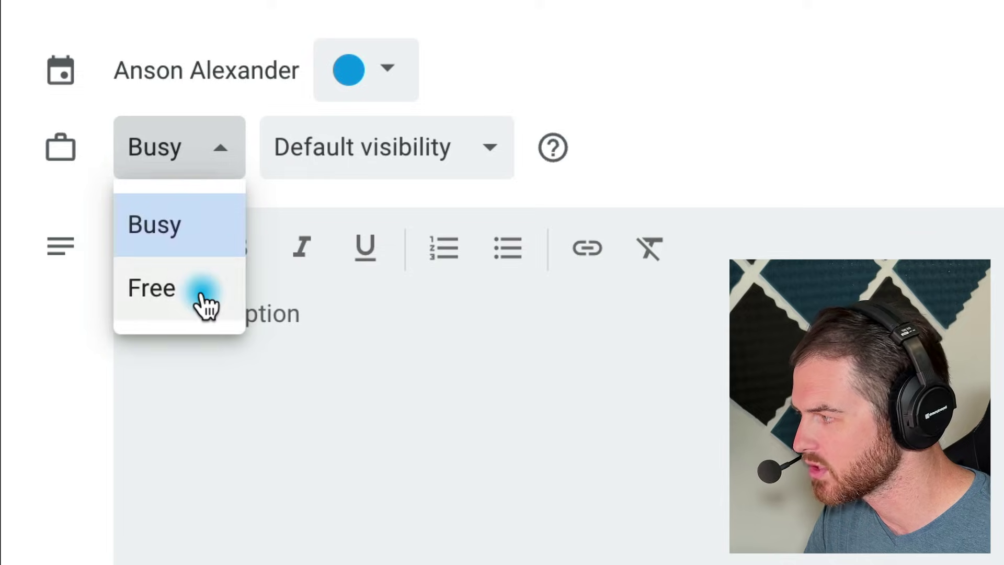
left_click(210, 230)
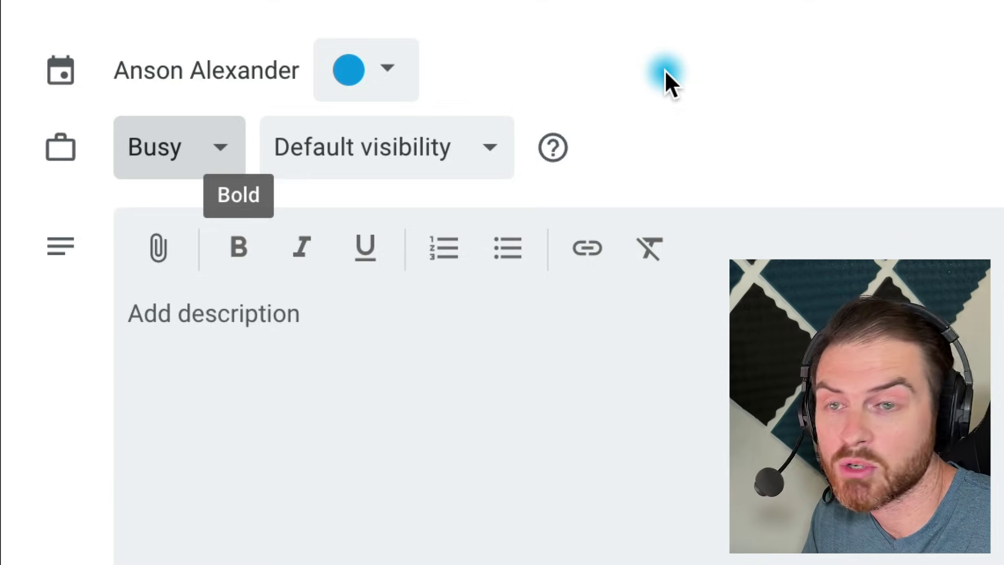
left_click(222, 149)
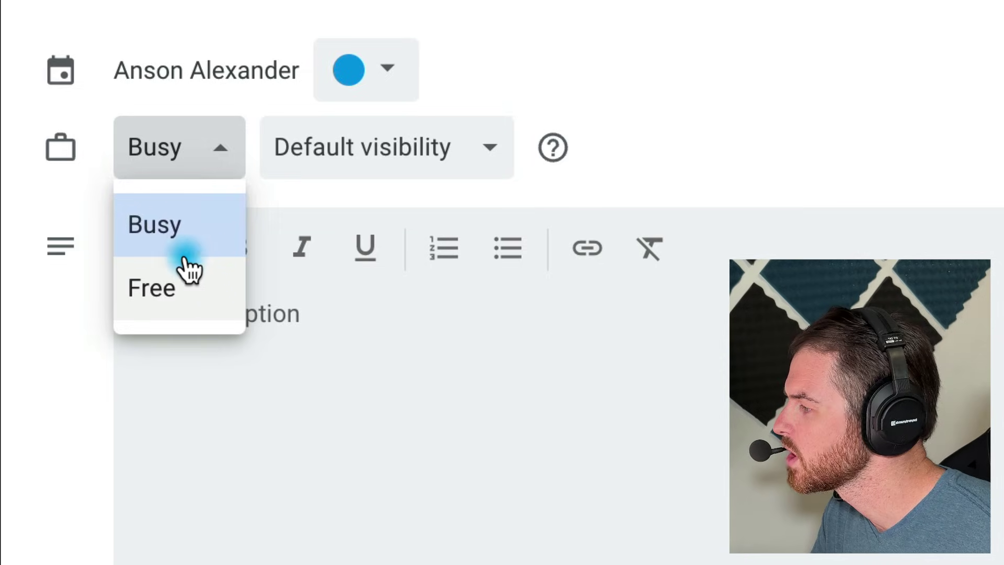
left_click(180, 234)
left_click(705, 56)
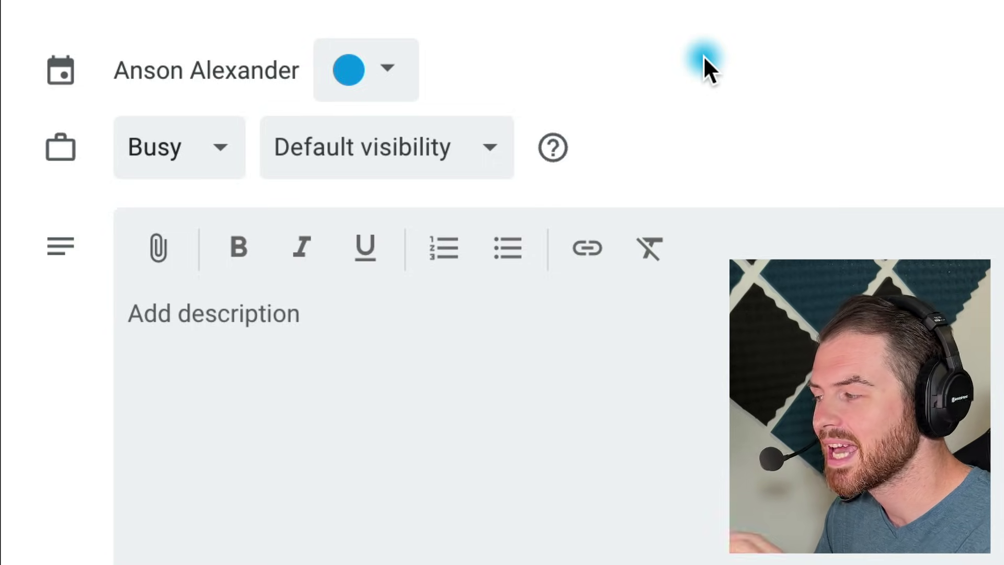
left_click(480, 152)
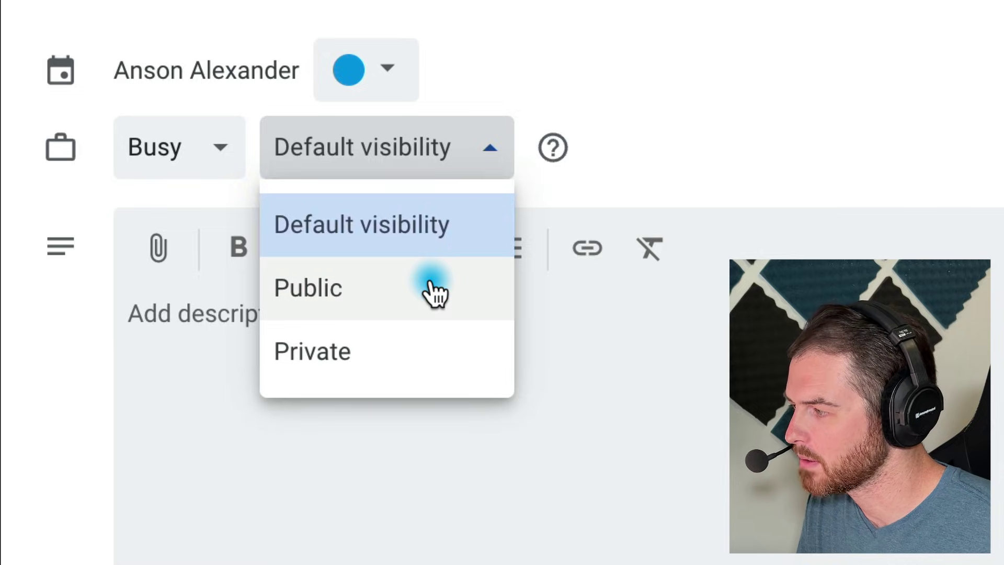
- Set Kickoff Meeting's visibility to Private instead of default
left_click(438, 230)
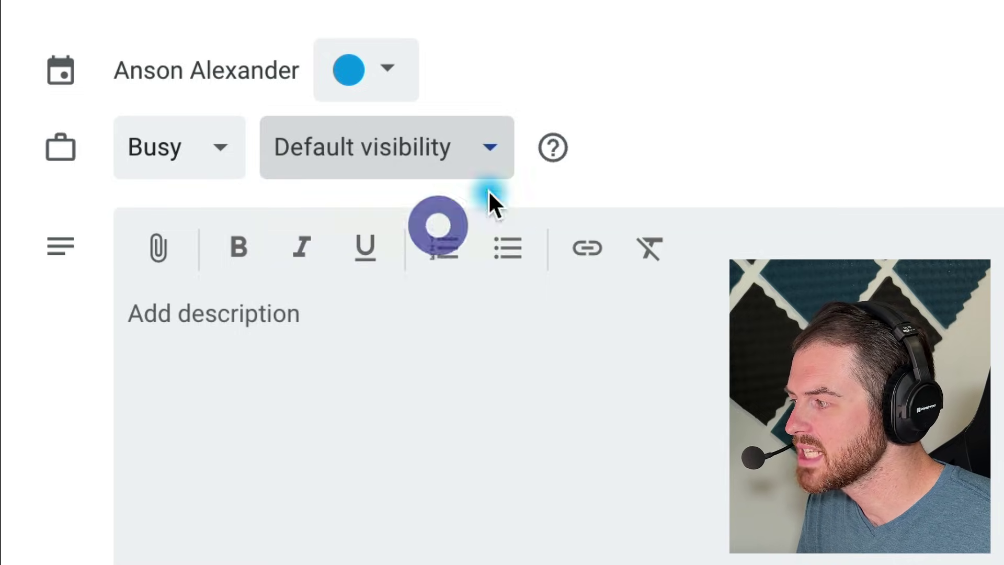
left_click(734, 131)
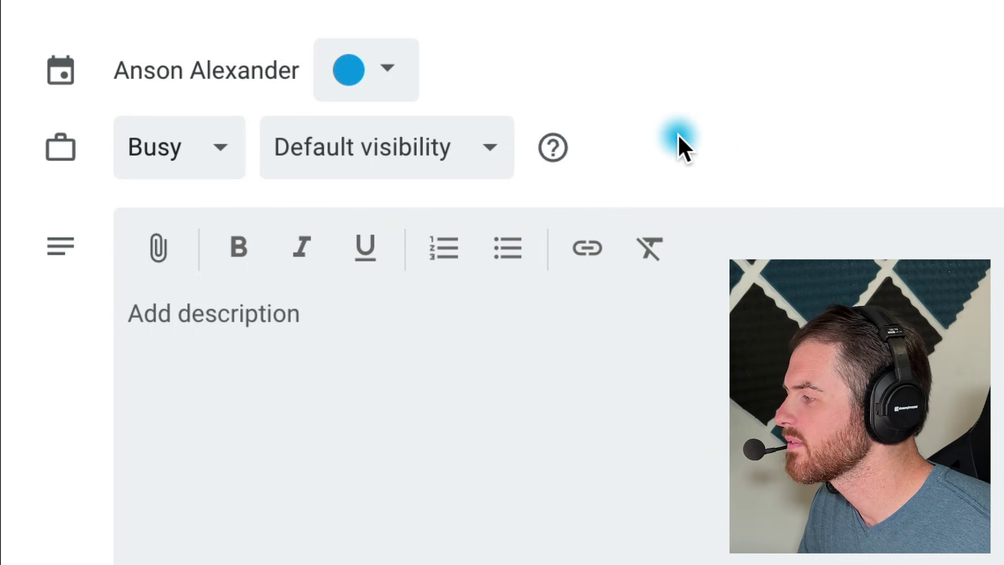
left_click(495, 148)
left_click(430, 345)
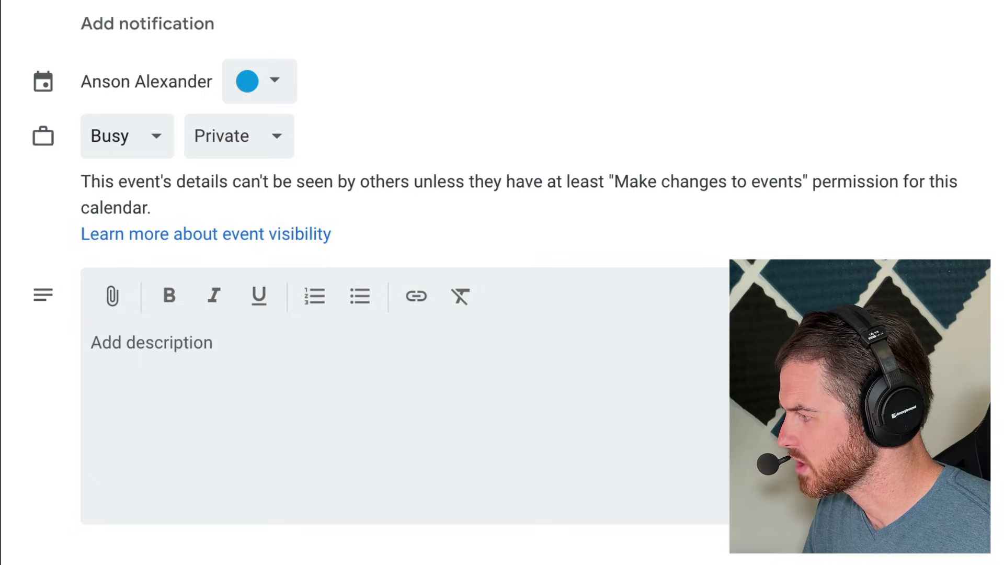
left_click(404, 422)
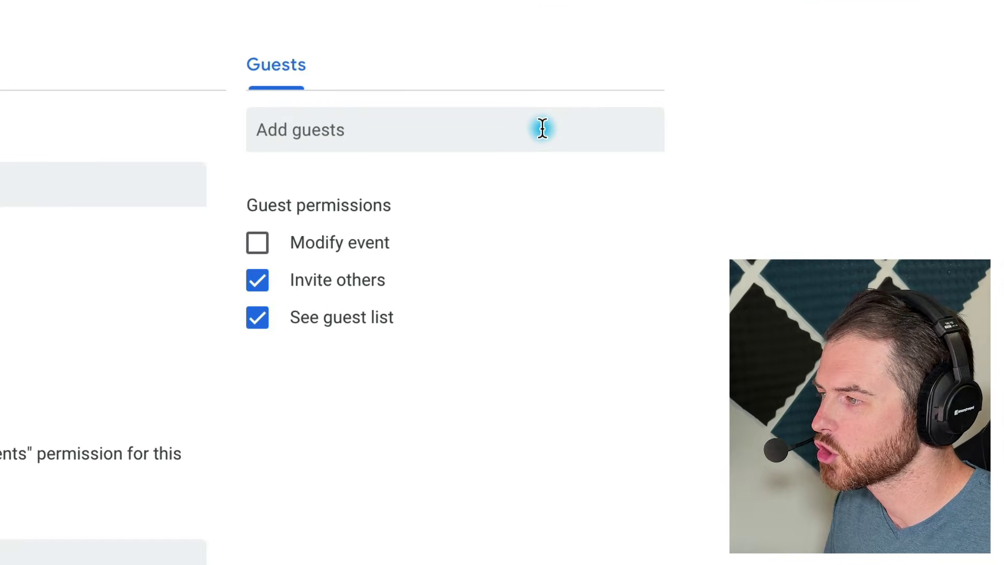
- Add the organizer's suggested contact and another guest's e-mail address to the guest list
left_click(543, 128)
type("anson")
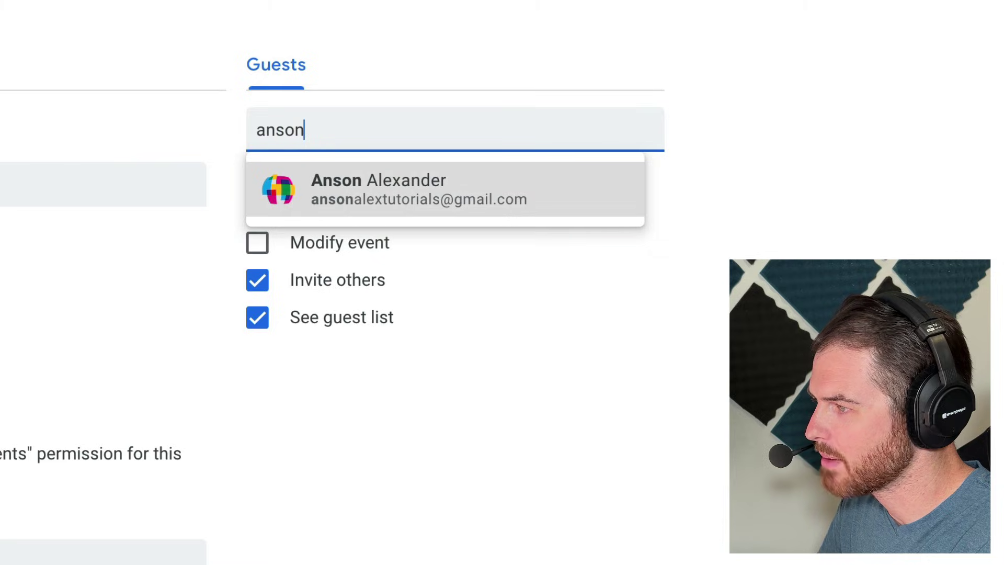
left_click(437, 179)
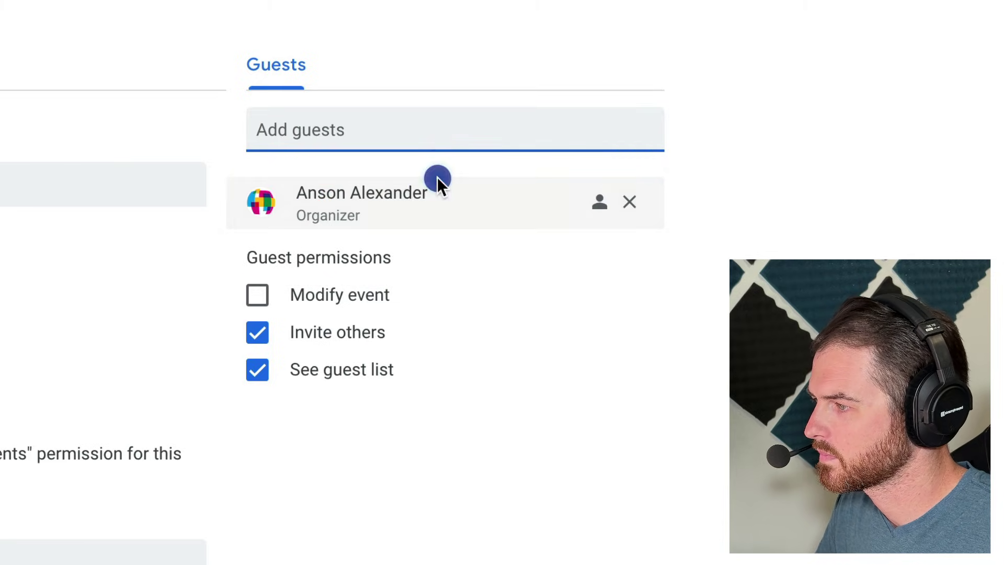
mouse_move(438, 177)
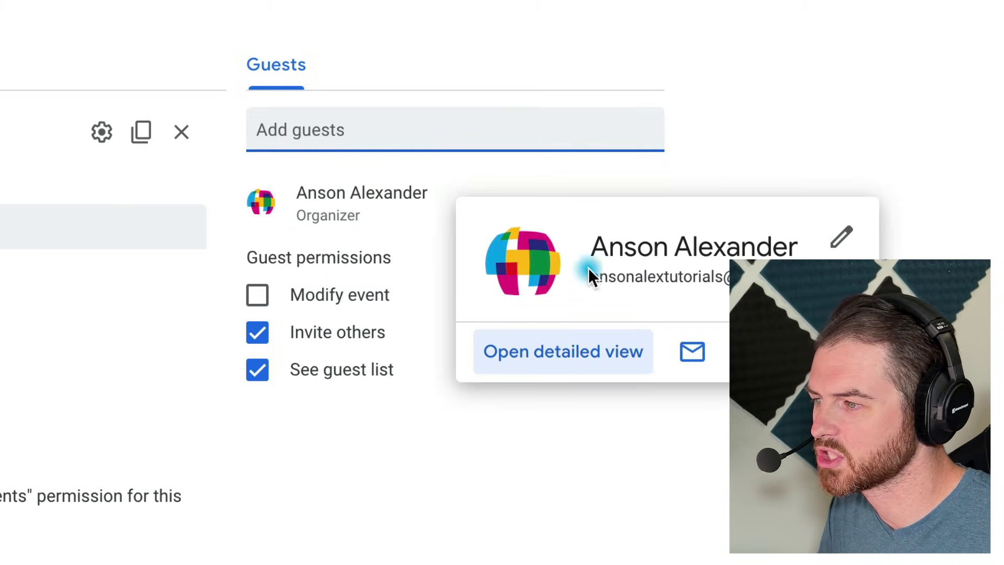
left_click(309, 137)
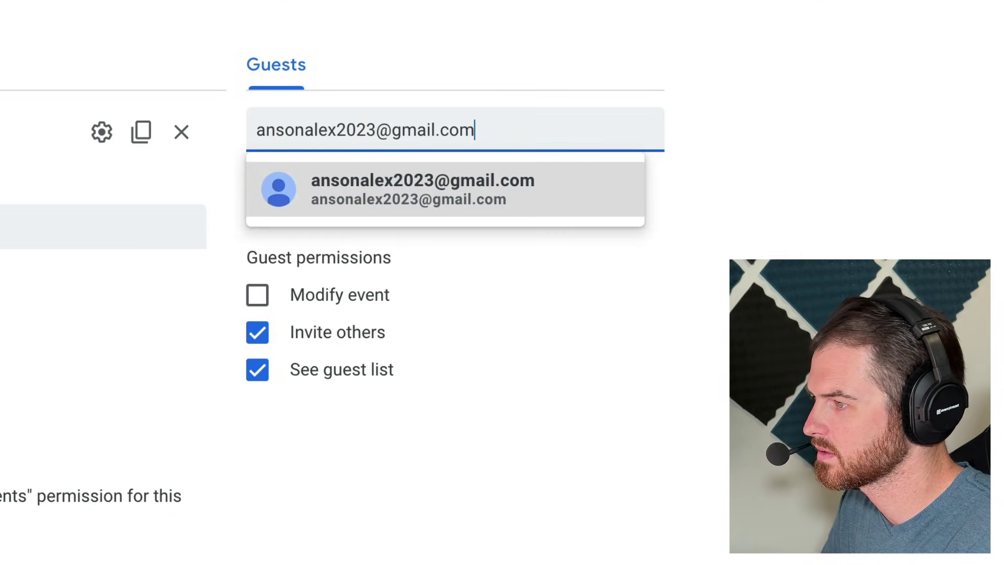
key("Return")
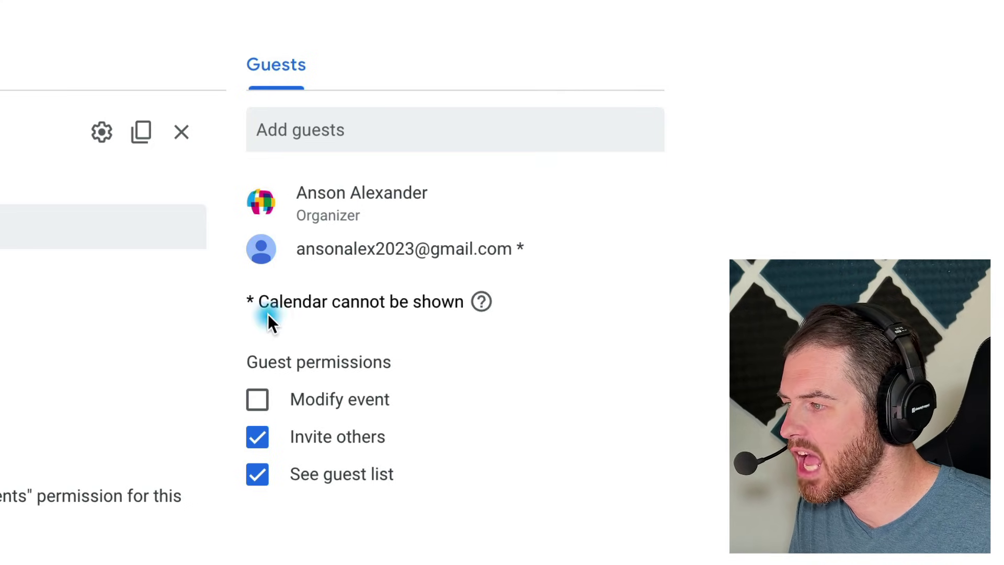
left_click(638, 292)
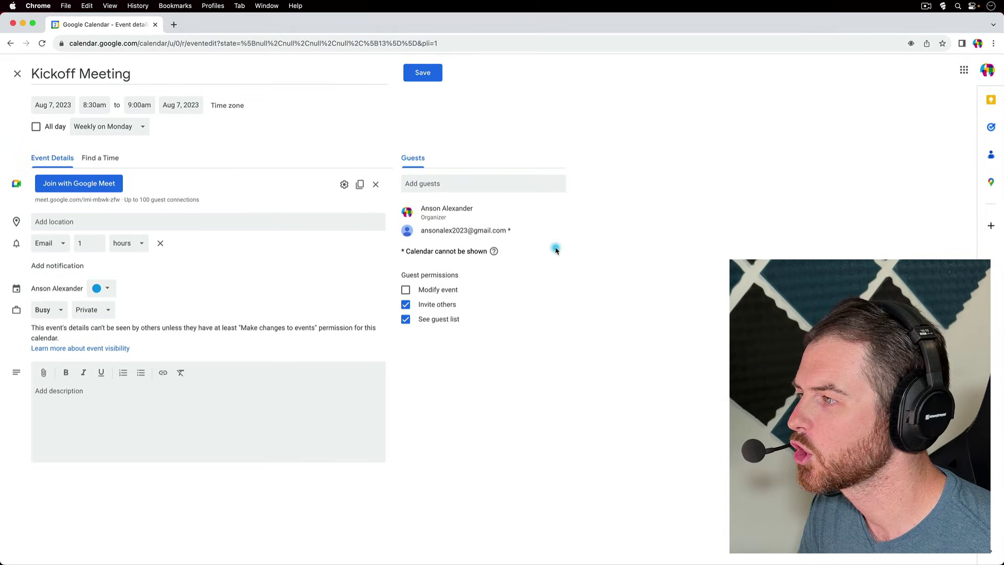
- Save Kickoff Meeting without emailing guests, then advance to the Aug 13–19 week
left_click(431, 75)
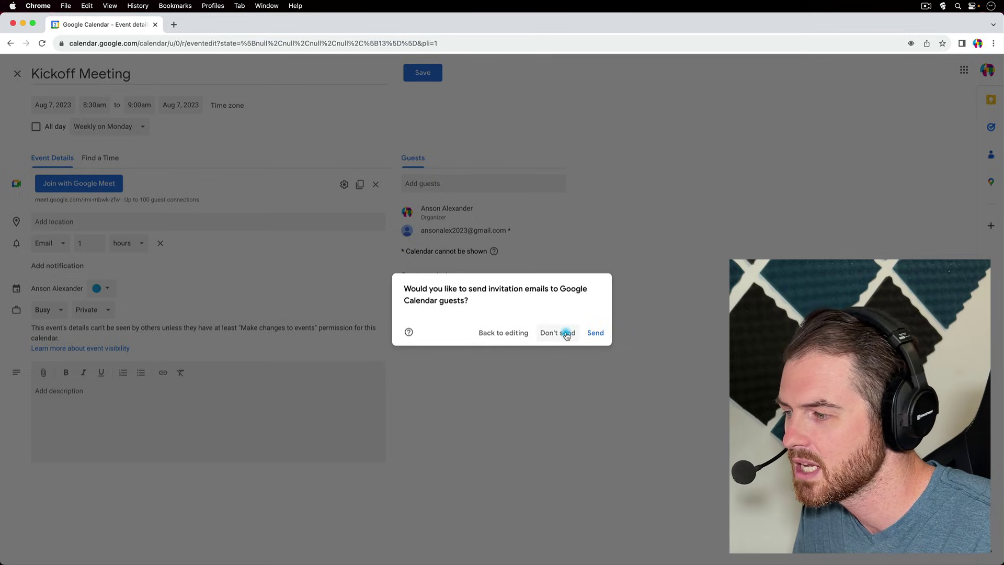
left_click(566, 333)
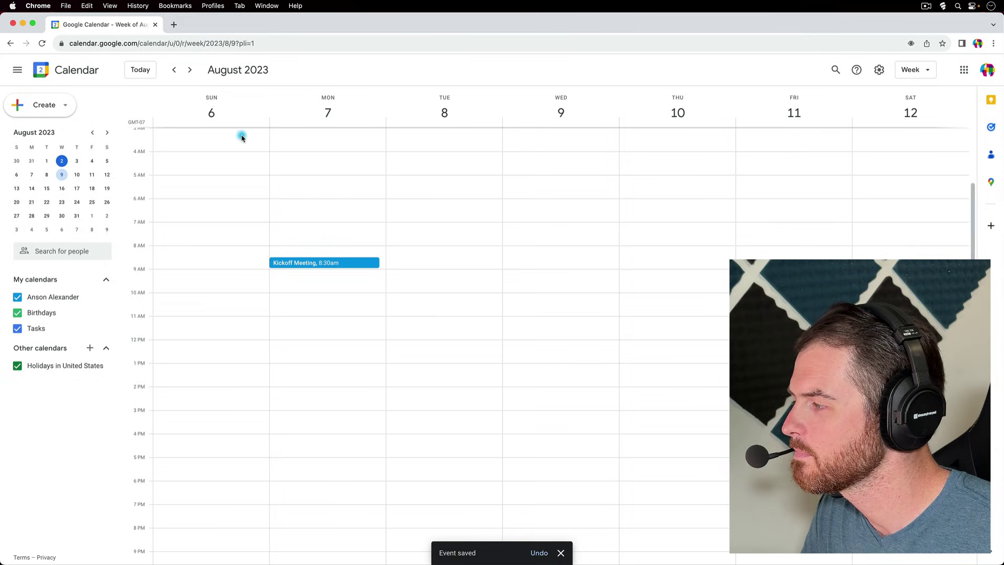
left_click(190, 69)
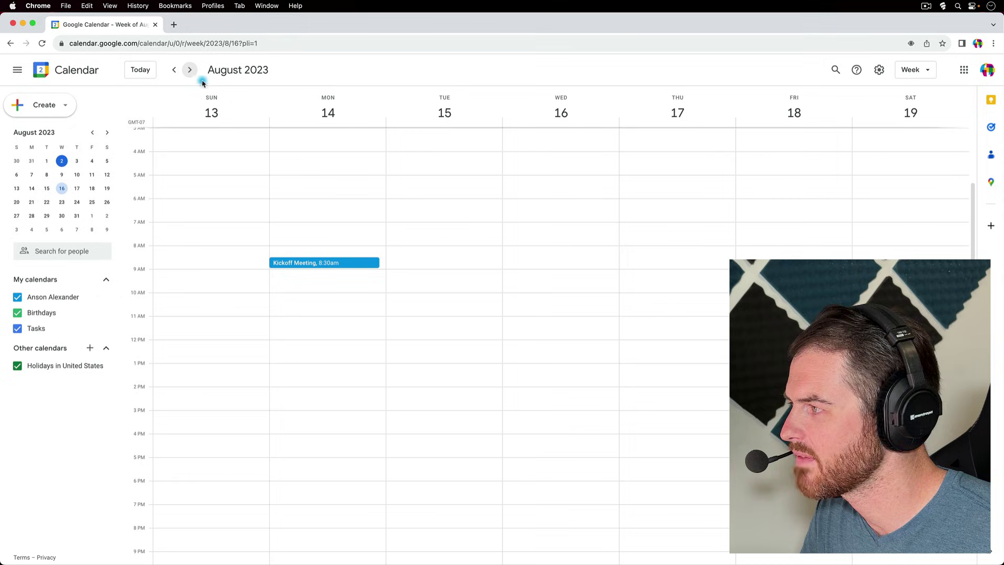
- Switch to the August 2023 month view and open the Aug 7 Kickoff Meeting details
left_click(916, 70)
left_click(885, 129)
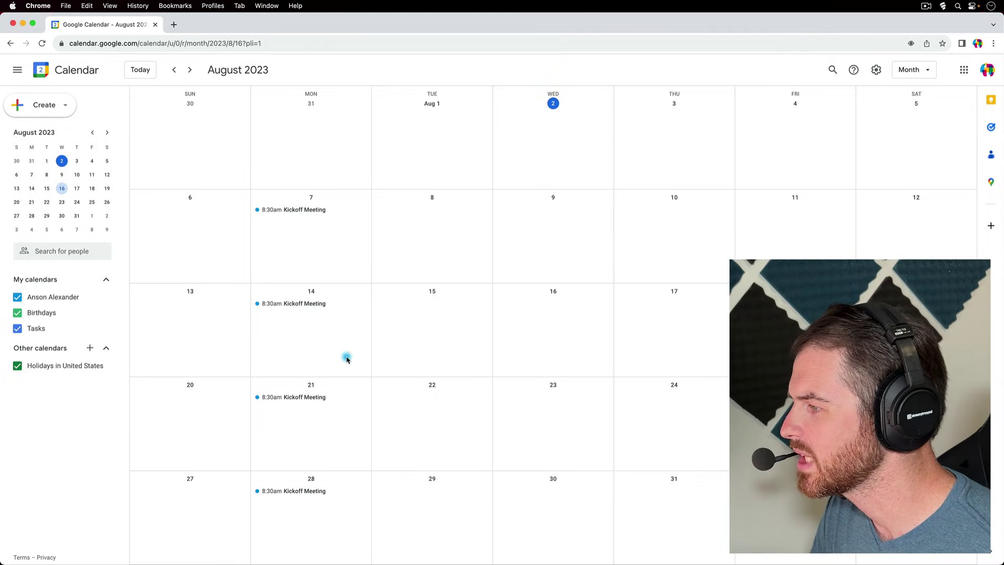
left_click(300, 215)
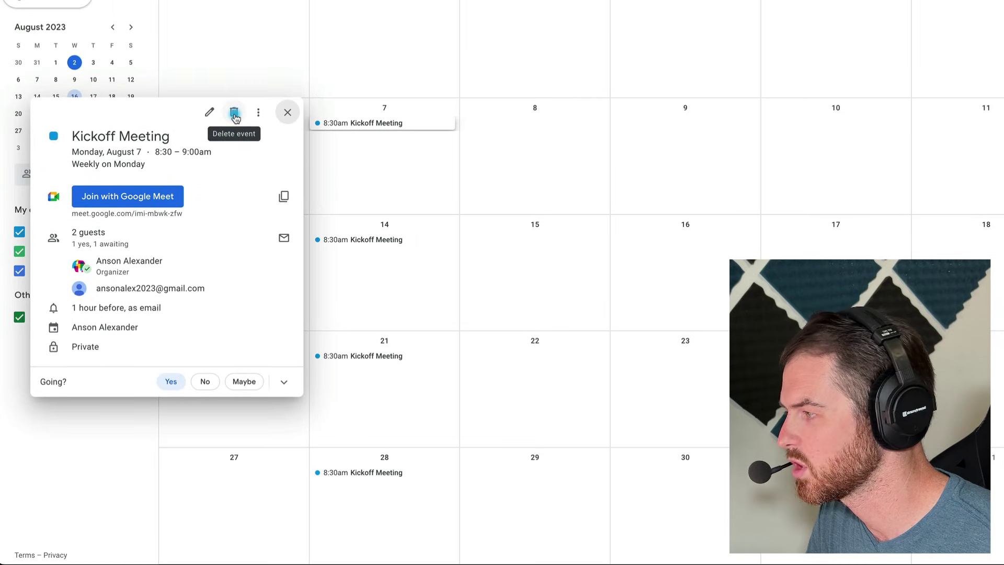
left_click(235, 114)
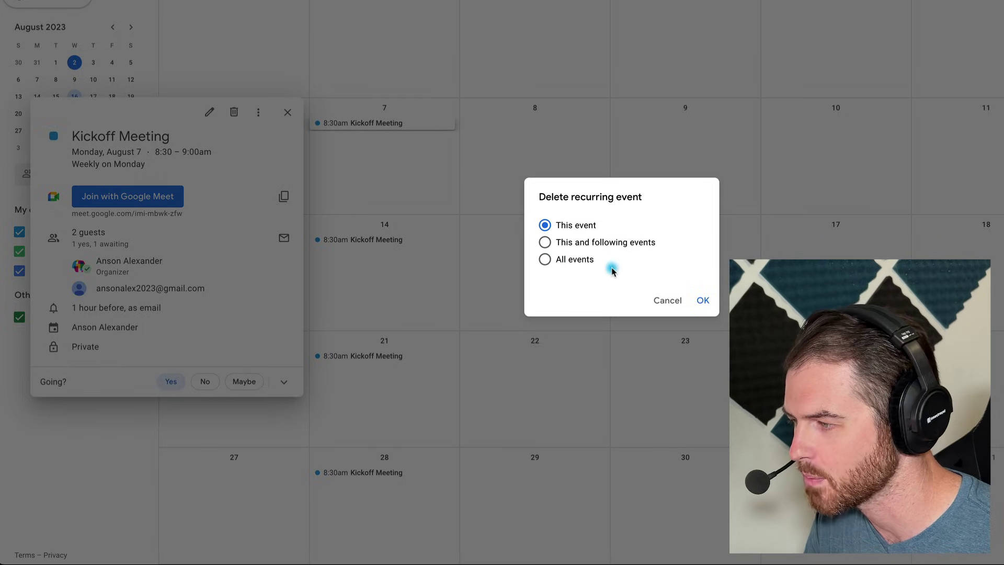
left_click(669, 301)
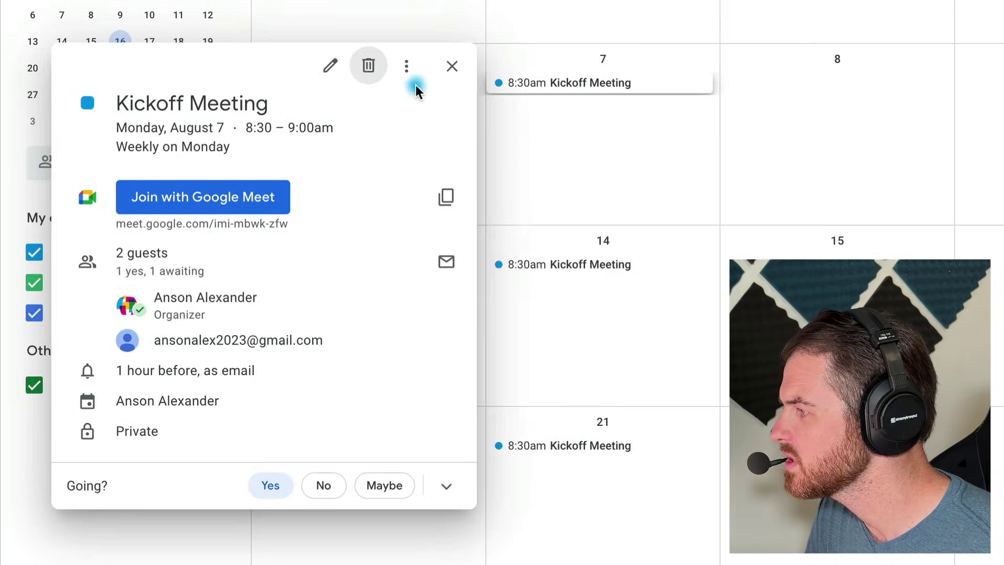
- Leave the Kickoff Meeting attendance at Yes and close its details to return to August
left_click(409, 66)
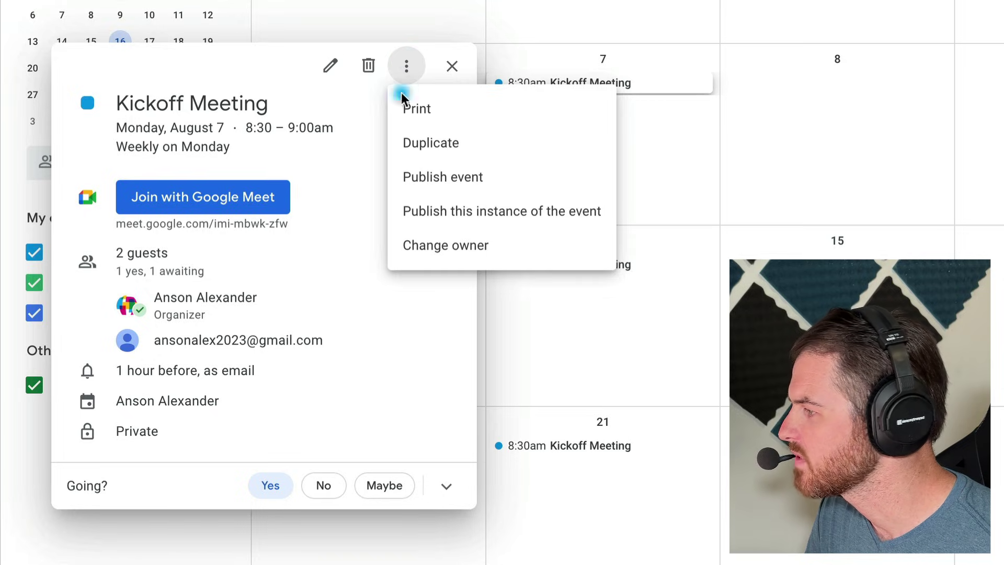
left_click(357, 186)
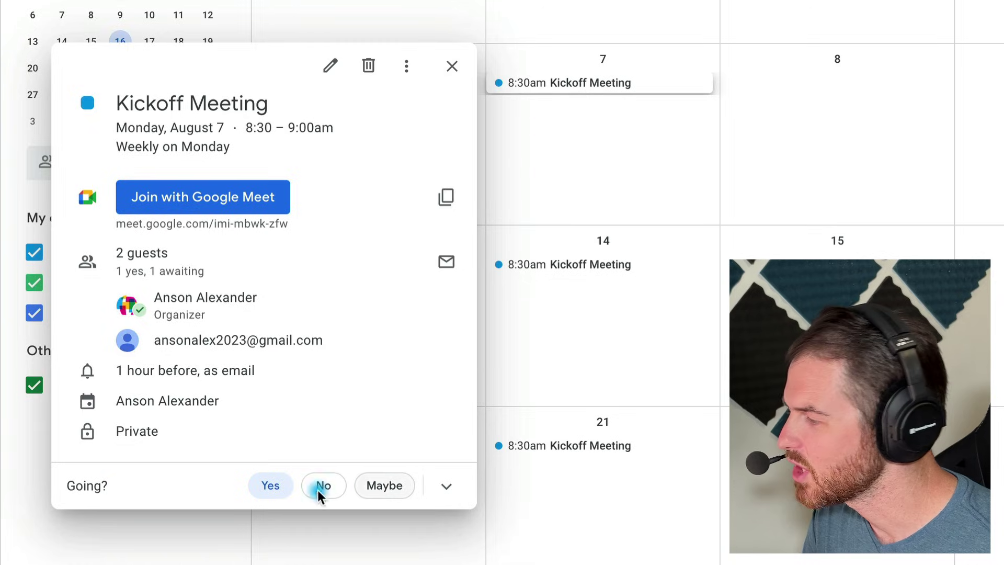
left_click(267, 497)
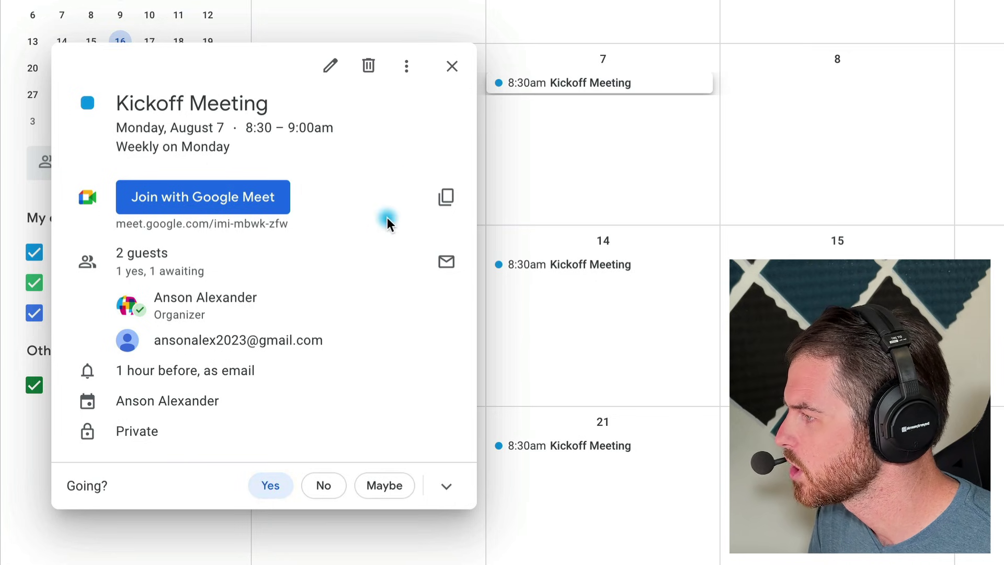
left_click(451, 66)
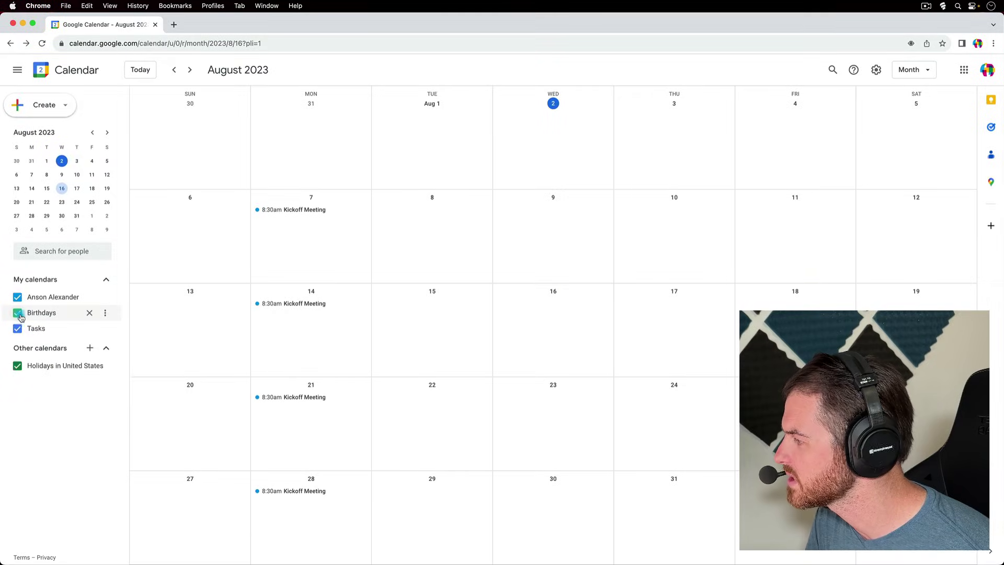
- Advance to September 2023 with the personal and Holidays in United States calendars both visible
left_click(18, 298)
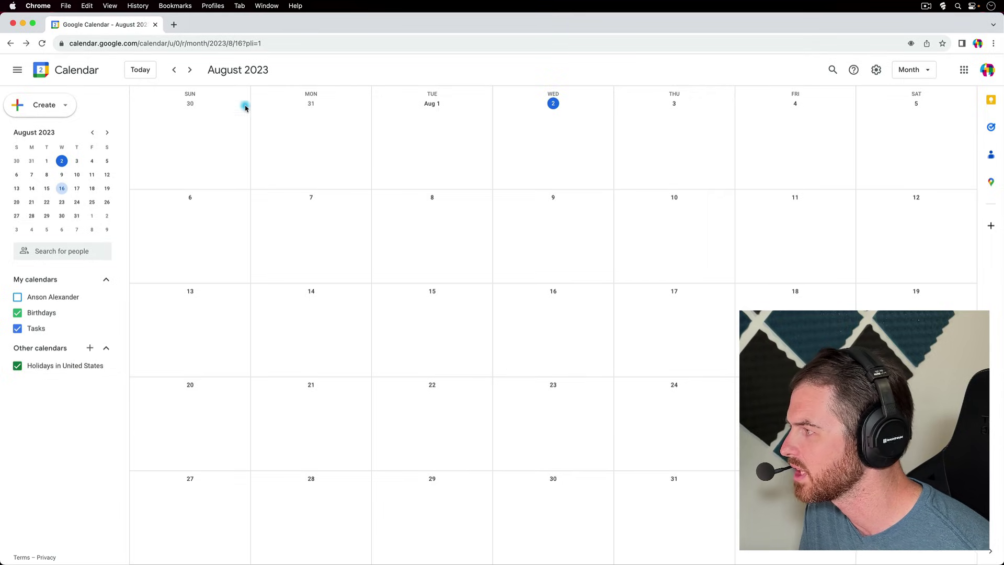
left_click(189, 70)
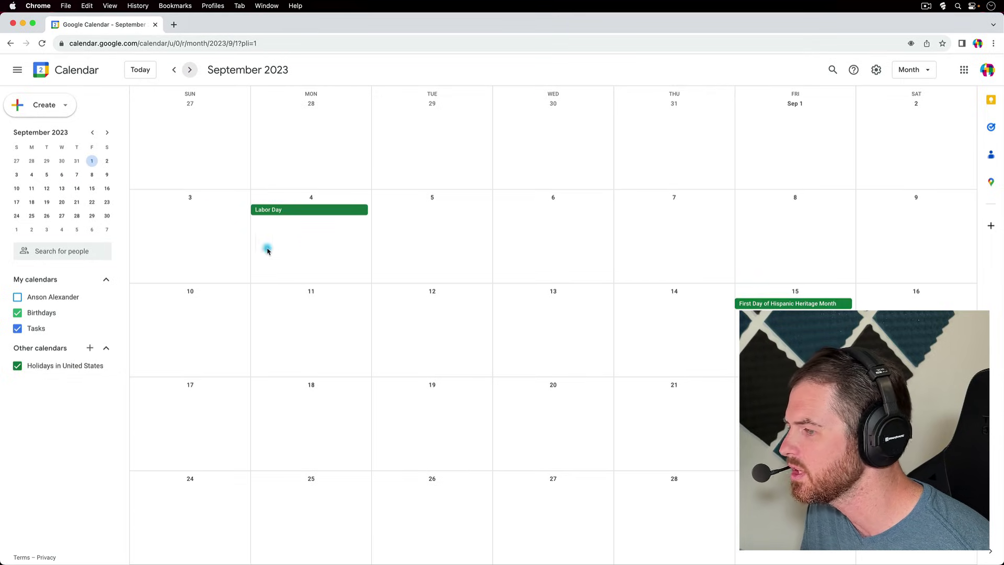
left_click(18, 366)
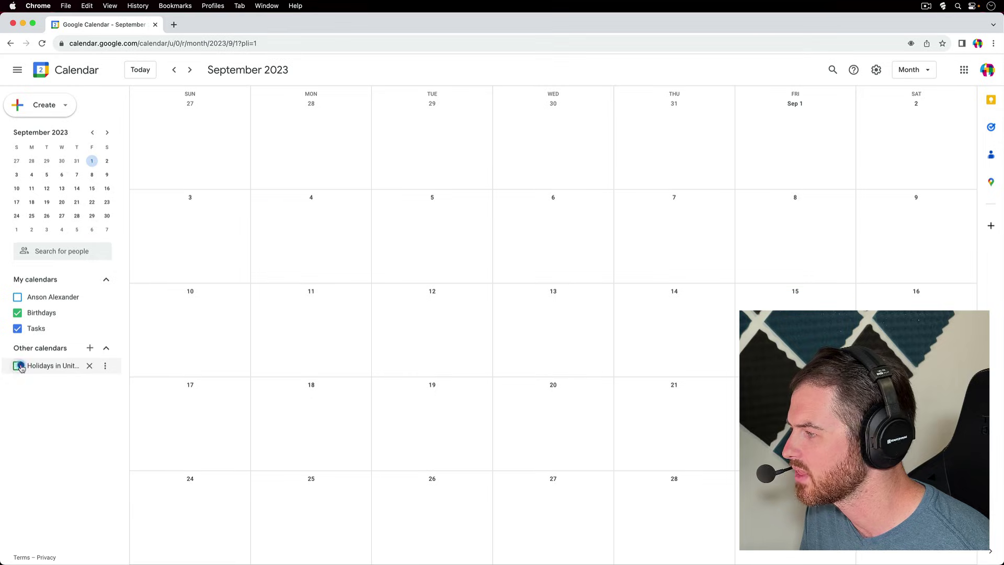
left_click(17, 297)
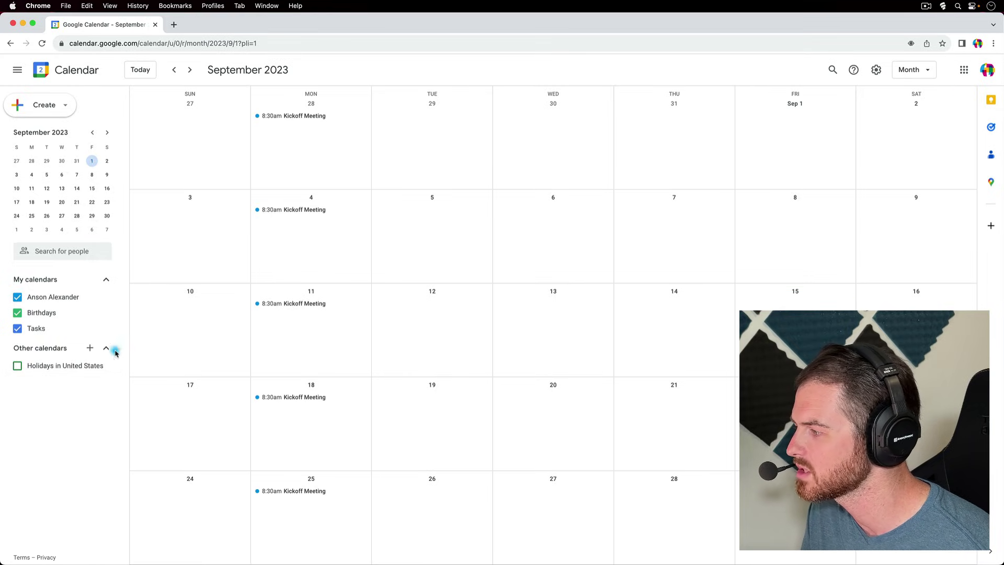
left_click(18, 366)
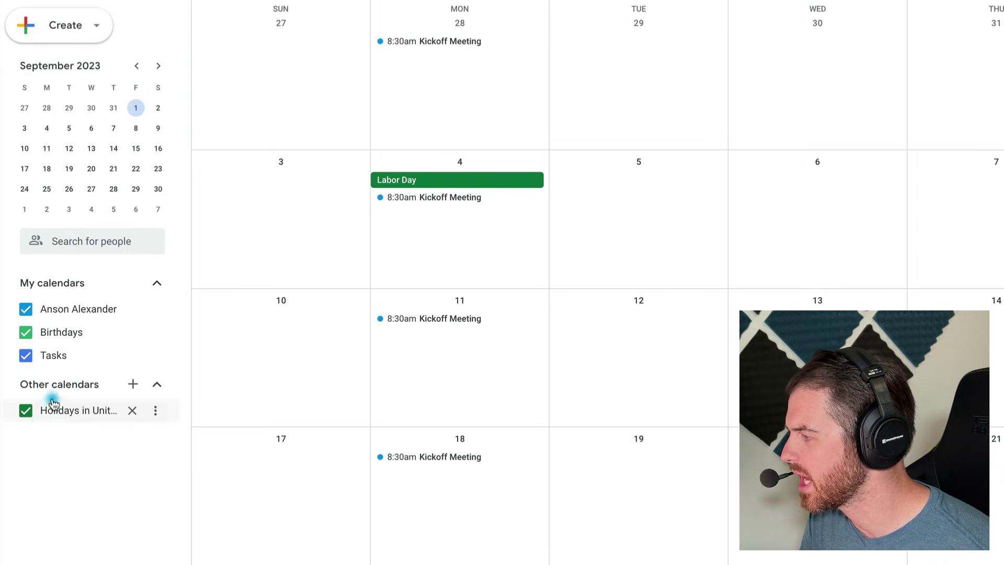
- Choose Create new calendar from the + menu beside Other calendars
left_click(134, 387)
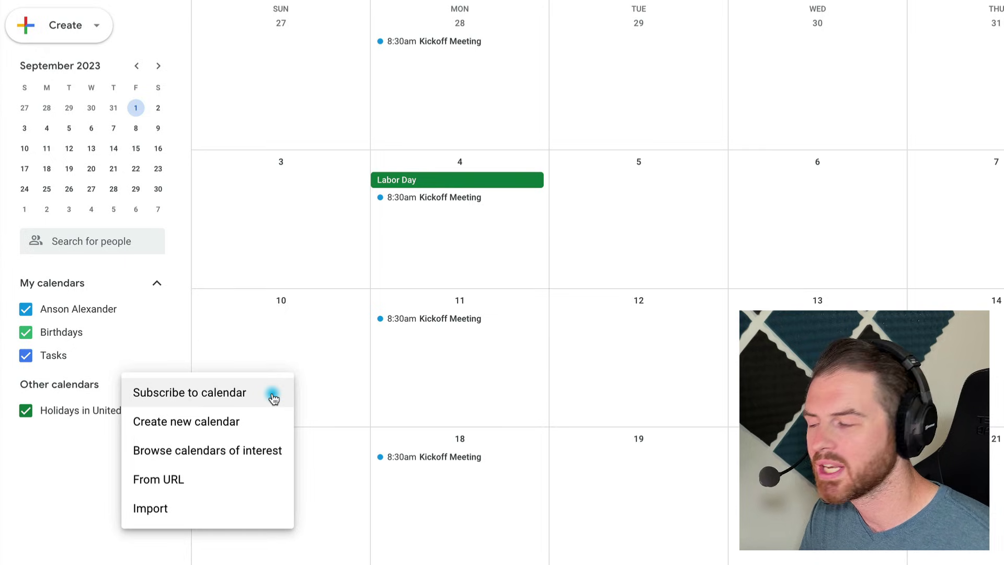
left_click(268, 422)
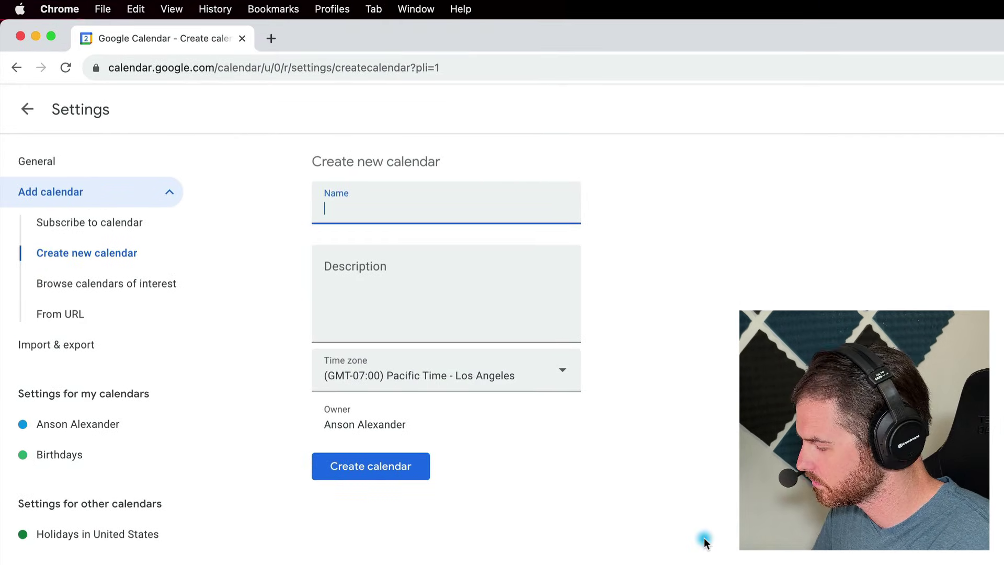
- Create a calendar named 'Work Calendar' described as 'Work events', keeping Pacific Time
type("Work Calen")
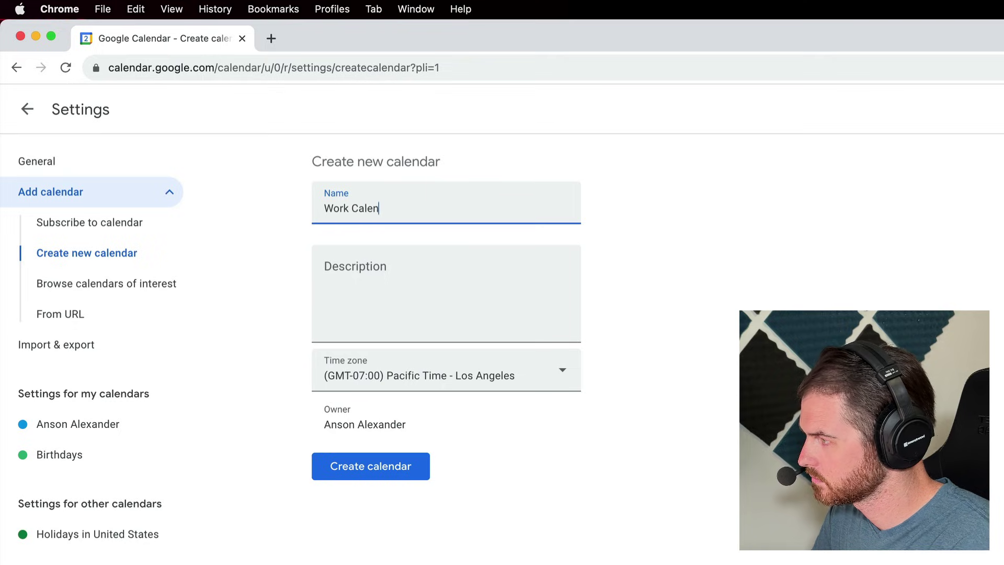
key("Tab")
type("Work events")
left_click(592, 460)
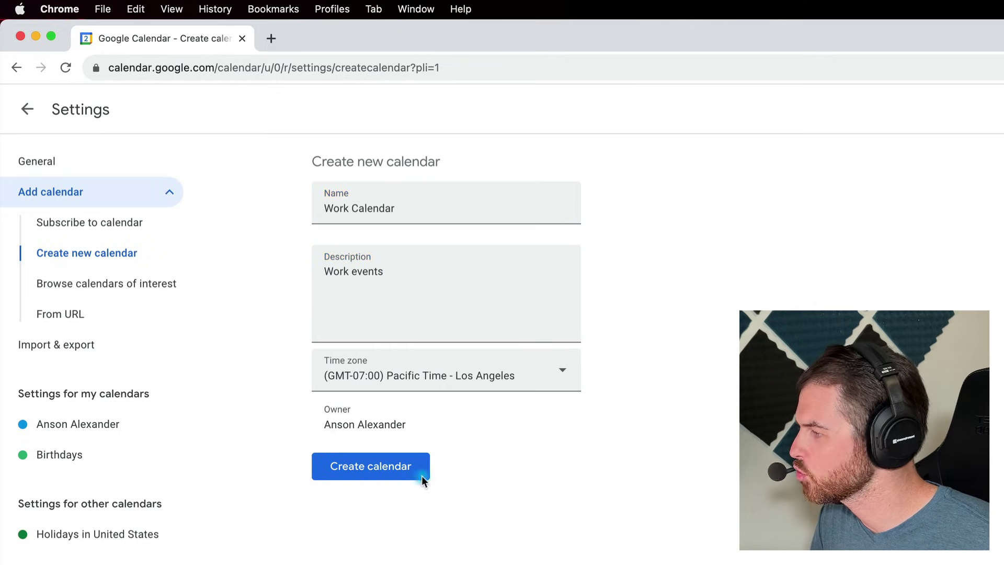
left_click(390, 473)
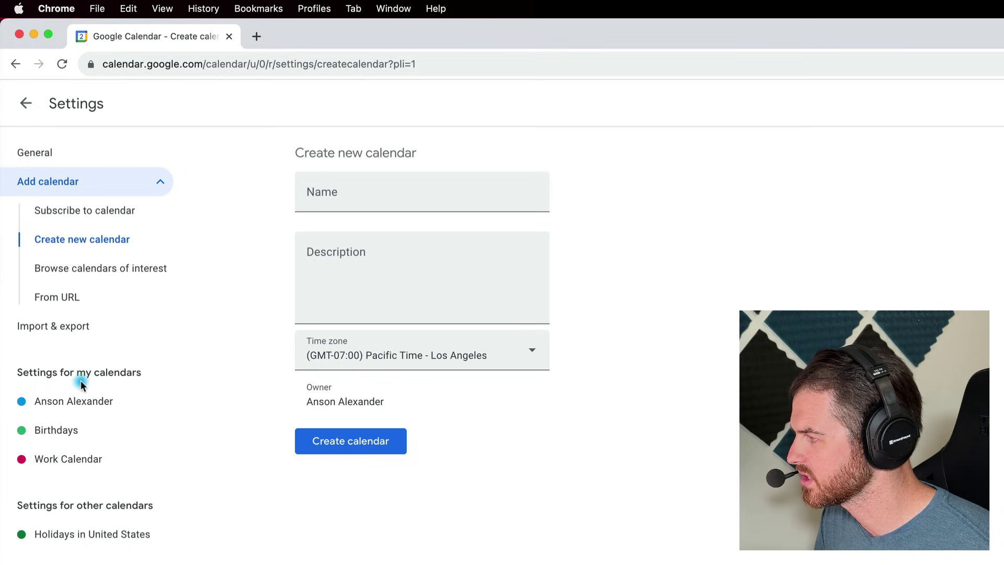
- Open Work Calendar's settings and scroll down to Share with specific people or groups
left_click(83, 463)
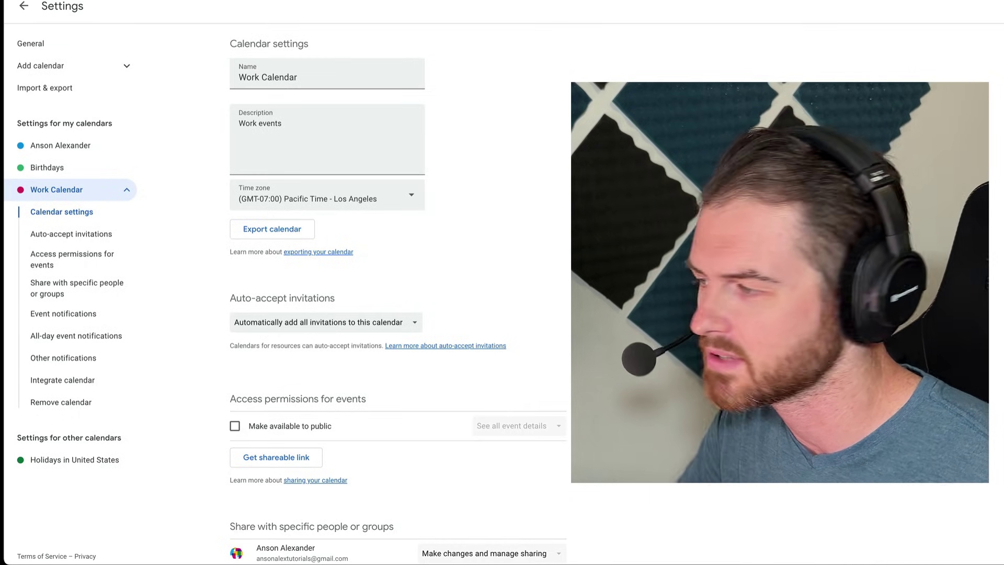
scroll(398, 293, "down", 1)
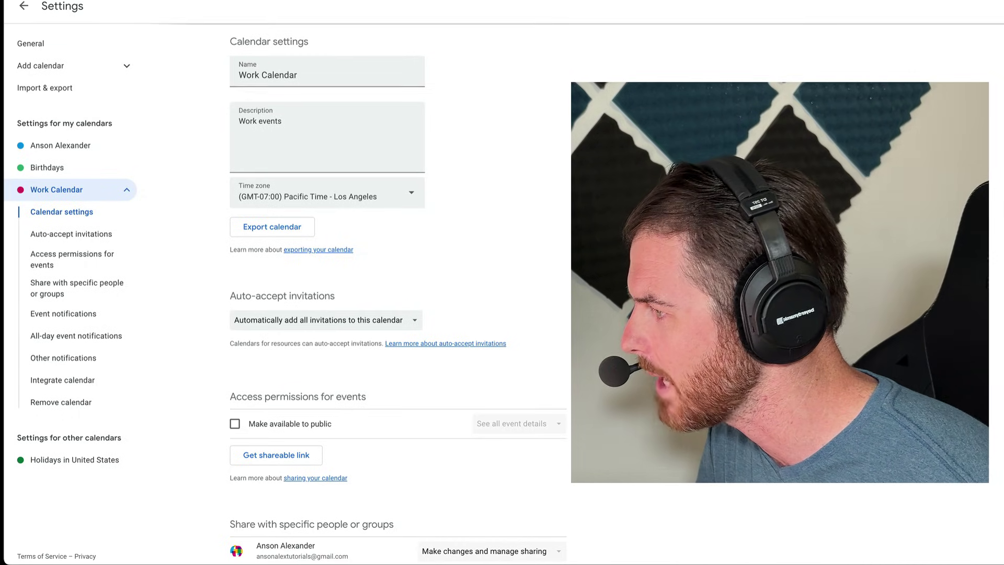
scroll(397, 293, "down", 3)
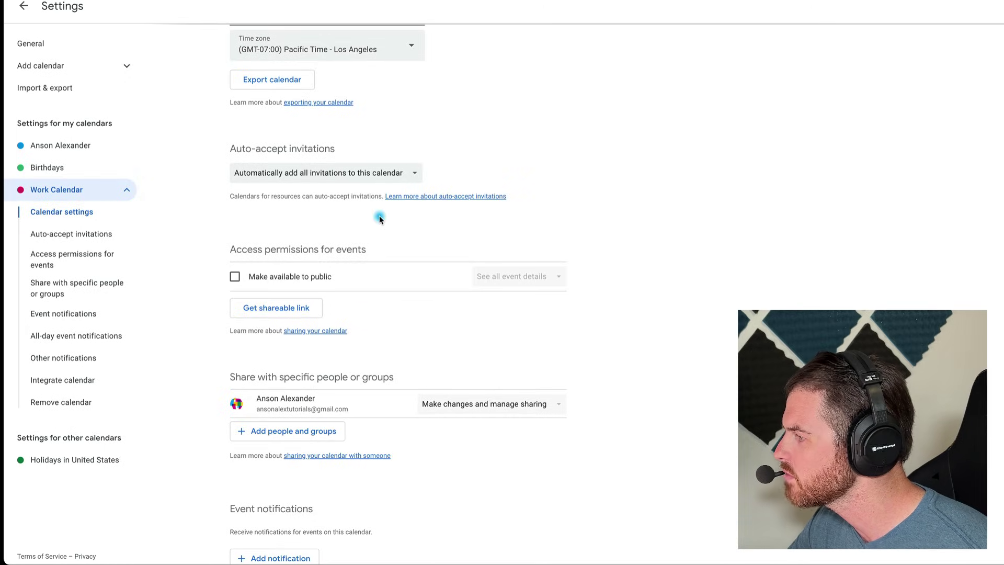
scroll(180, 219, "down", 2)
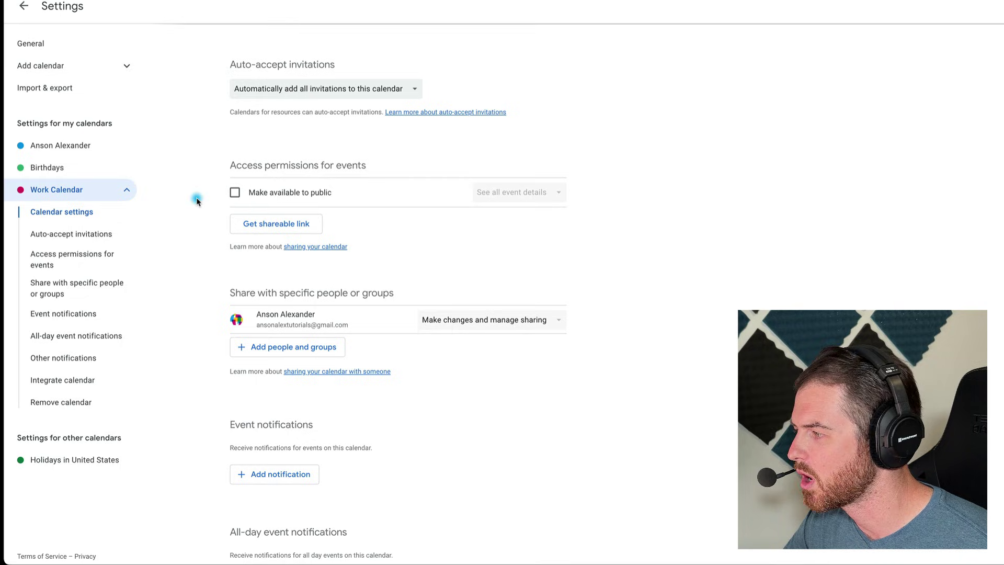
scroll(201, 201, "down", 1)
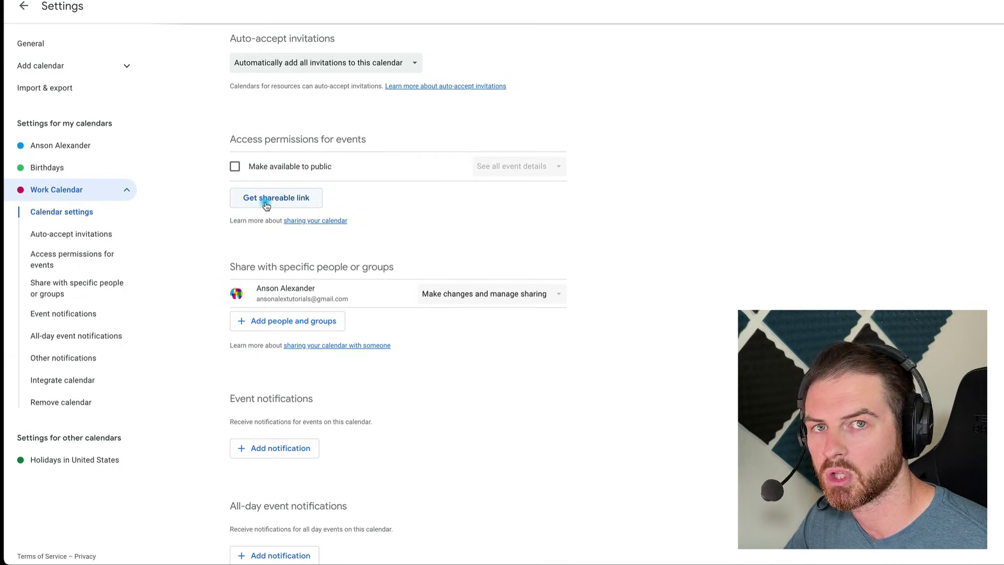
scroll(189, 216, "down", 3)
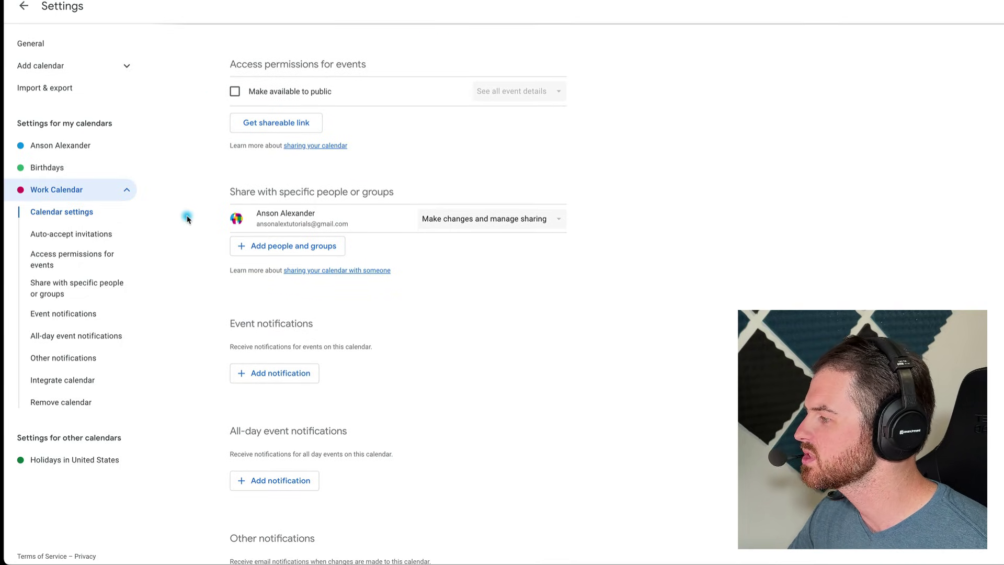
- Share Work Calendar with the contact's e-mail address at See all event details and send it
left_click(269, 249)
left_click(482, 259)
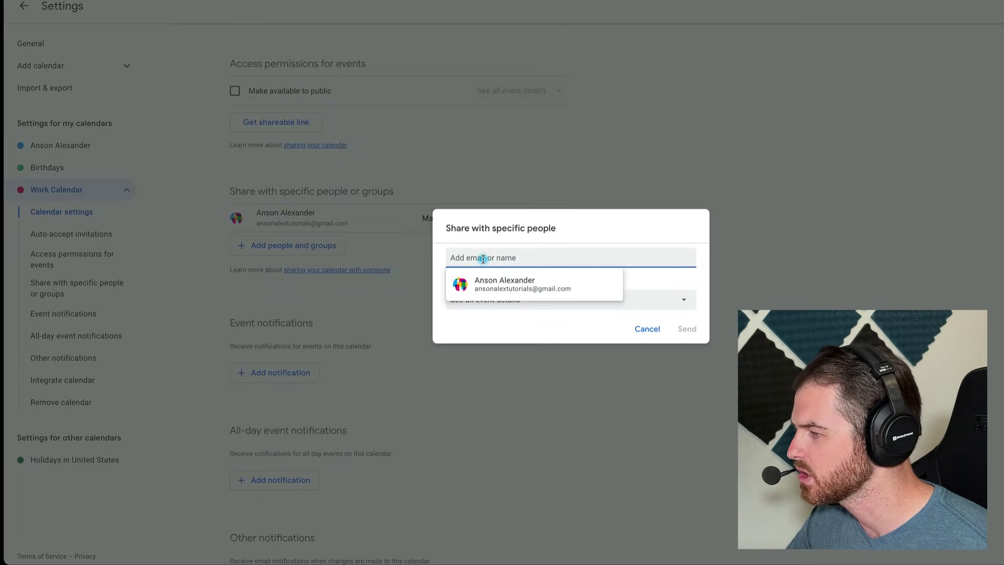
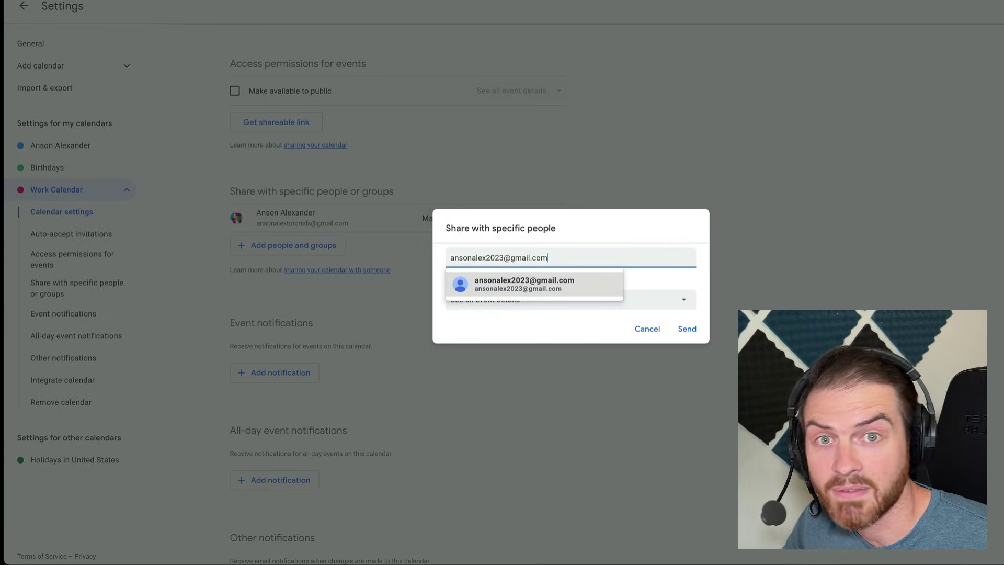
left_click(507, 281)
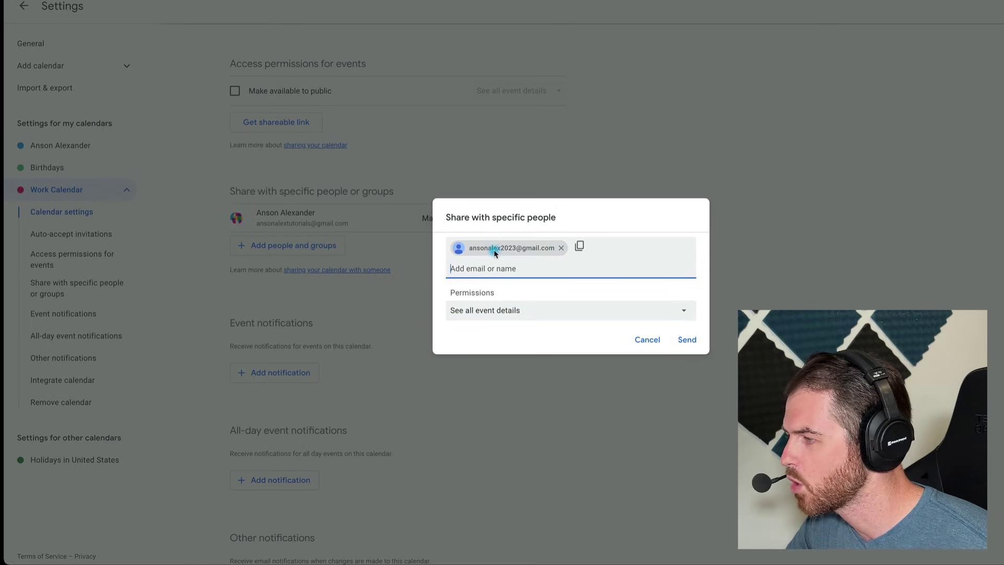
left_click(663, 311)
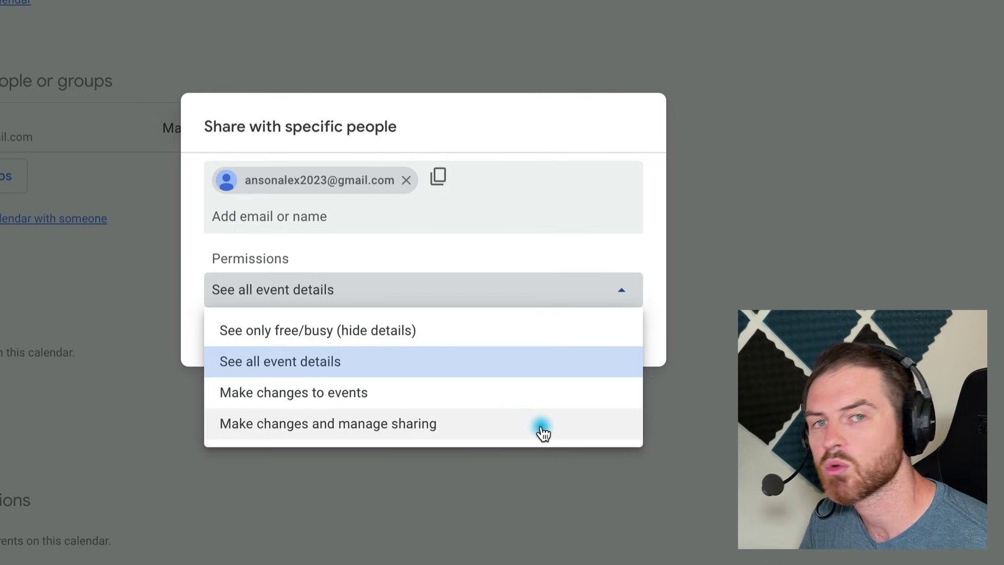
left_click(515, 366)
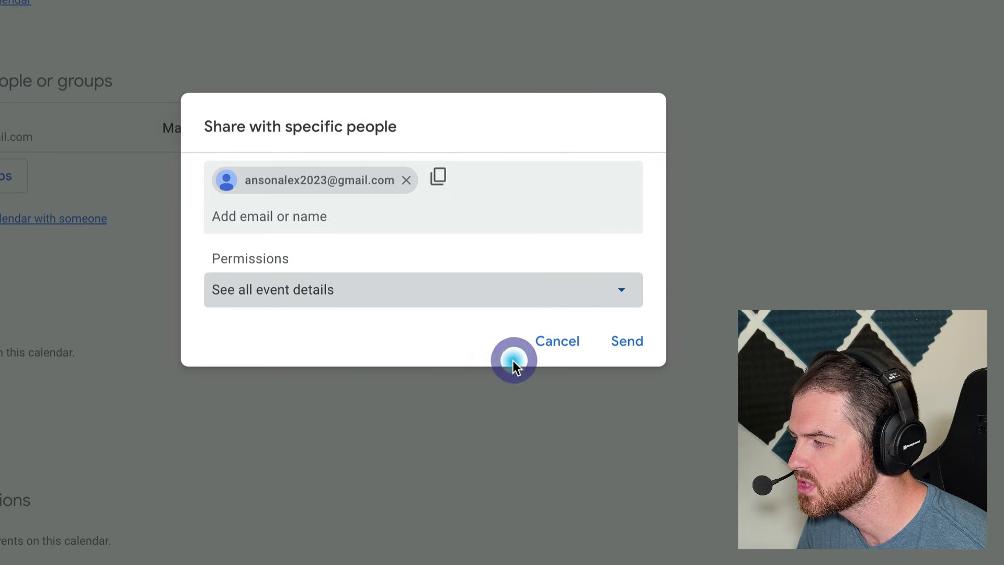
left_click(632, 345)
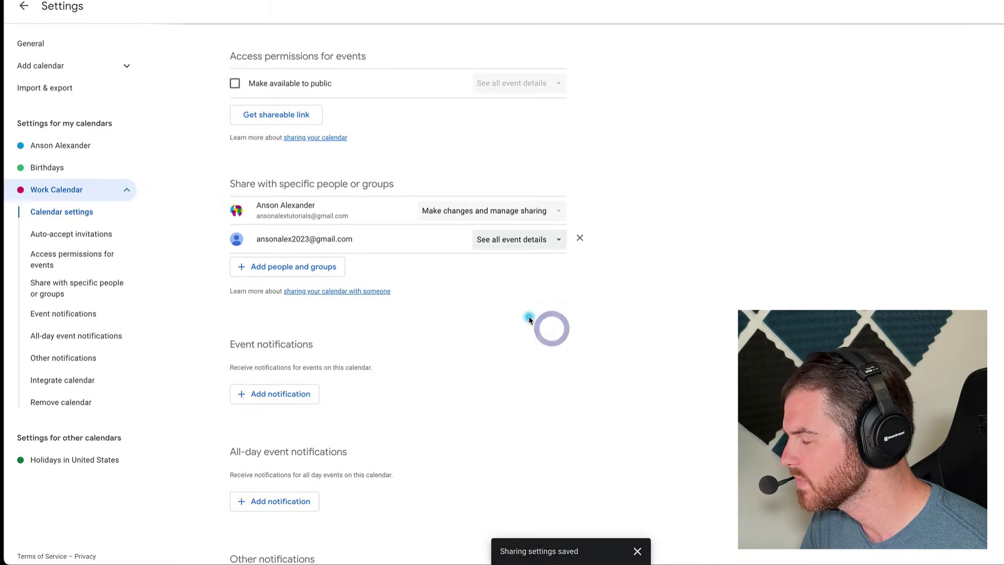
scroll(529, 319, "down", 3)
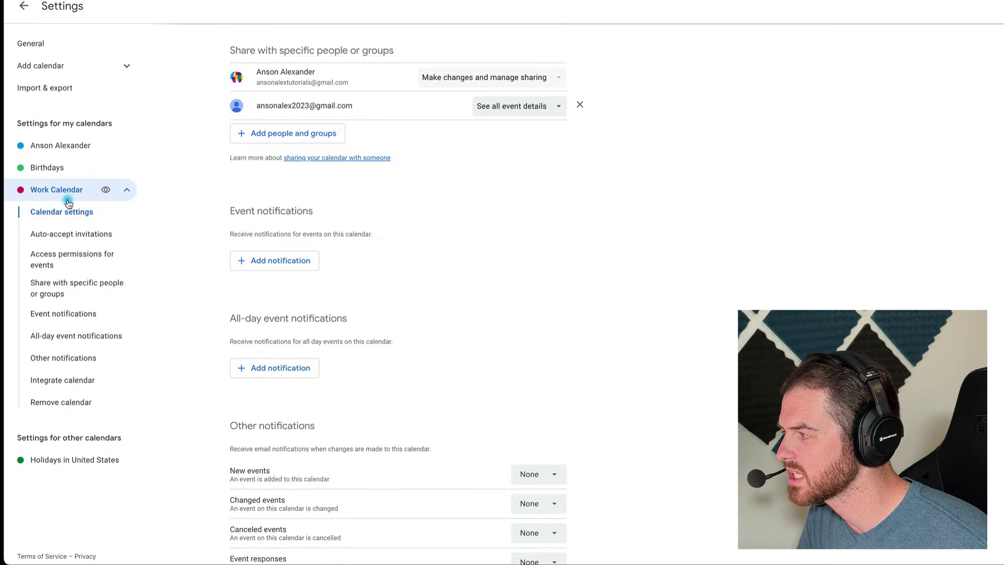
left_click(292, 267)
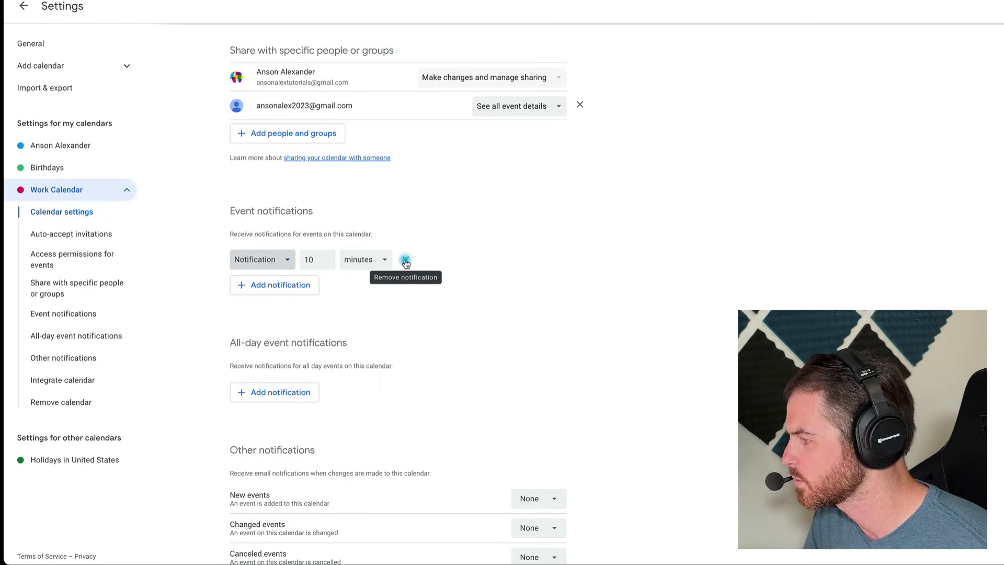
left_click(406, 260)
scroll(430, 294, "down", 1)
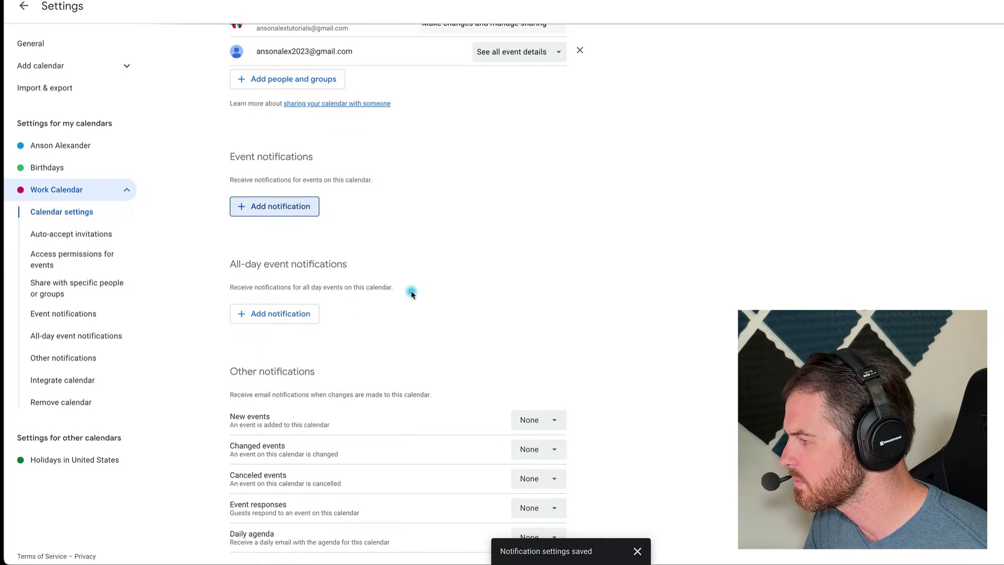
scroll(654, 283, "down", 1)
scroll(655, 283, "down", 4)
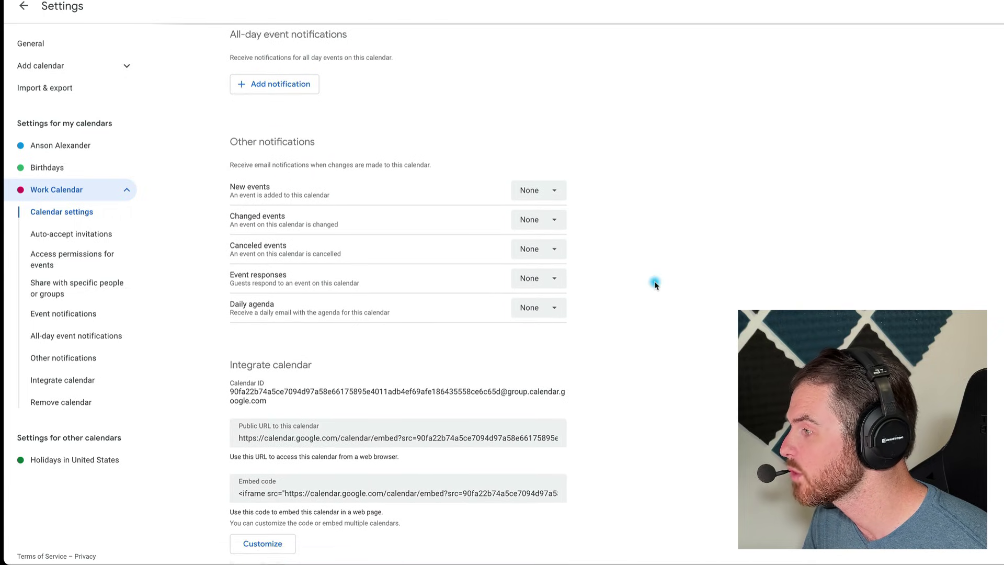
scroll(655, 284, "down", 2)
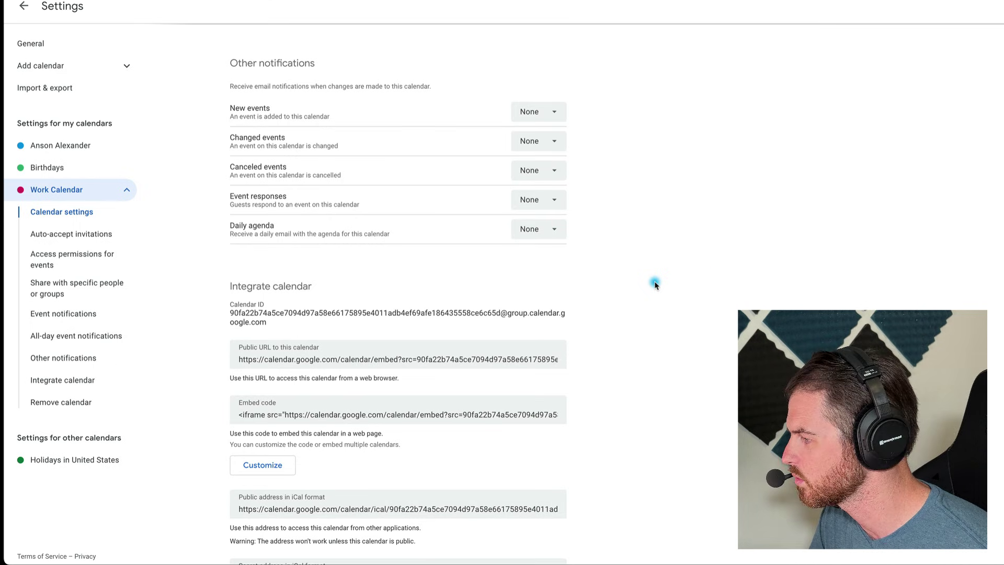
scroll(655, 284, "down", 5)
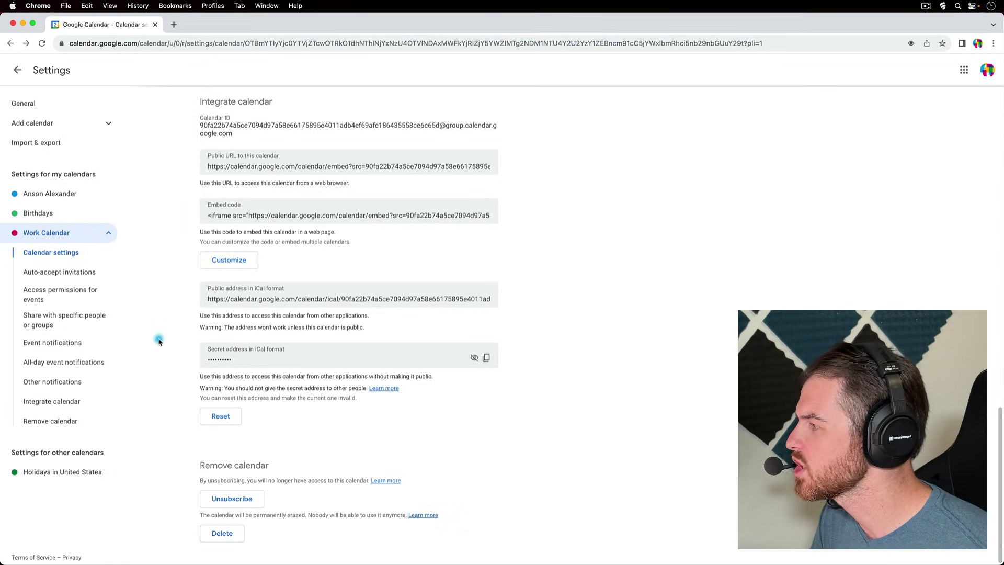
- Edit the Sept 4 Kickoff Meeting, switch its calendar to Work Calendar, and save
left_click(19, 72)
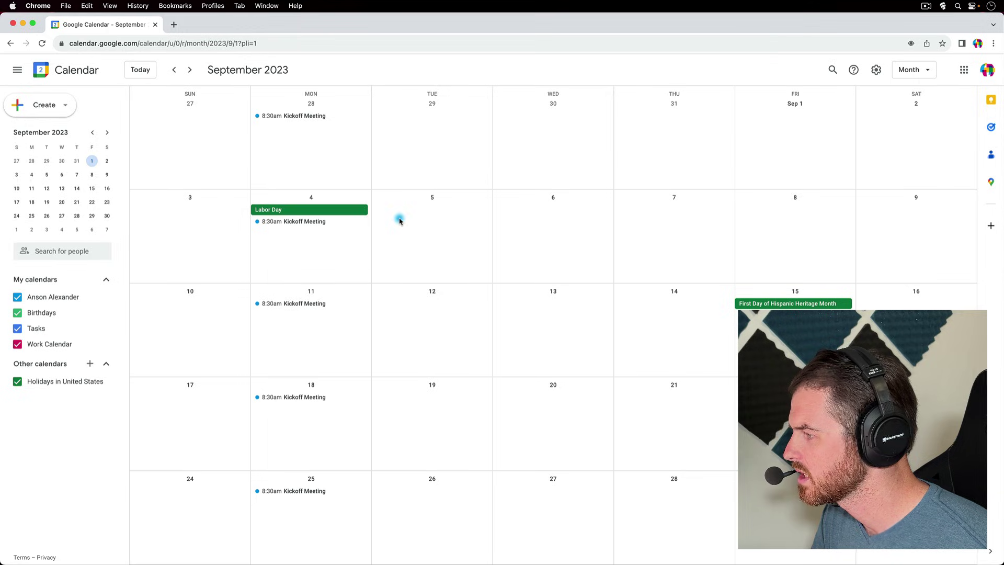
left_click(308, 225)
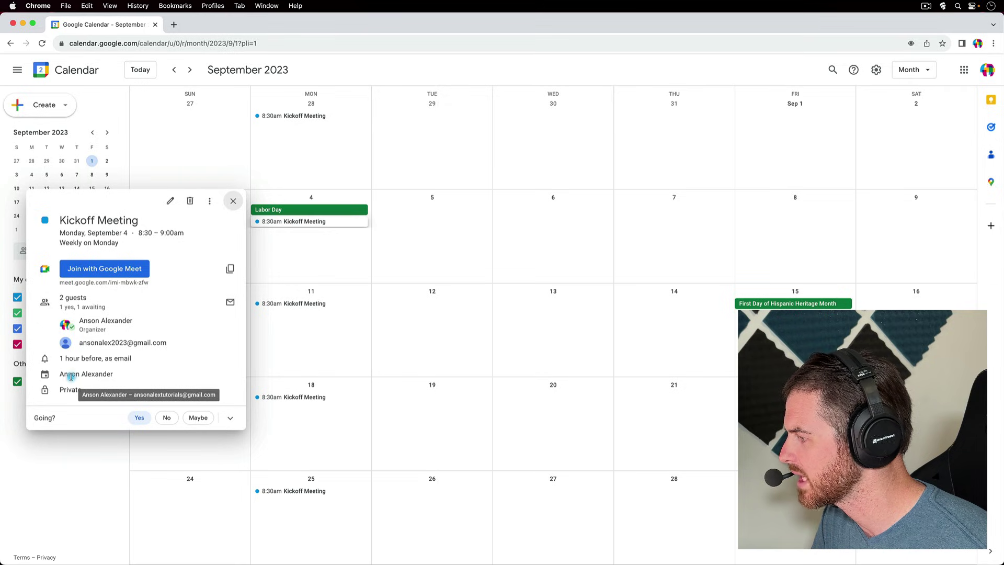
left_click(167, 201)
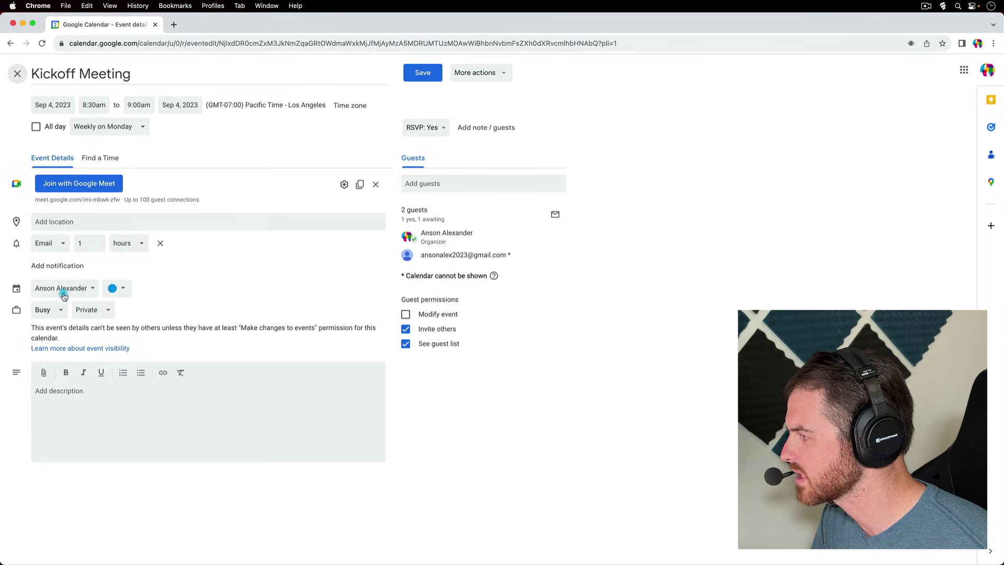
left_click(92, 292)
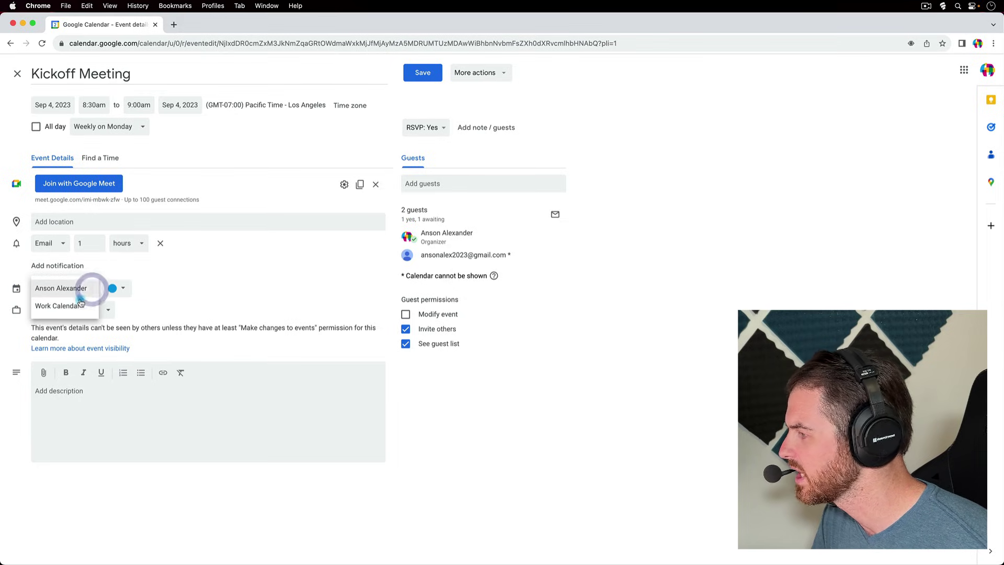
left_click(74, 310)
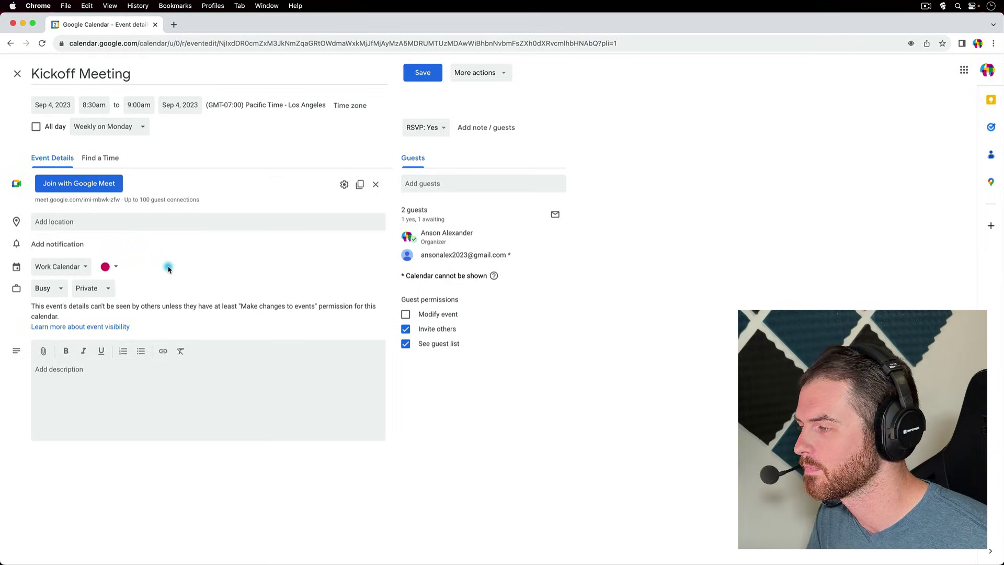
left_click(419, 73)
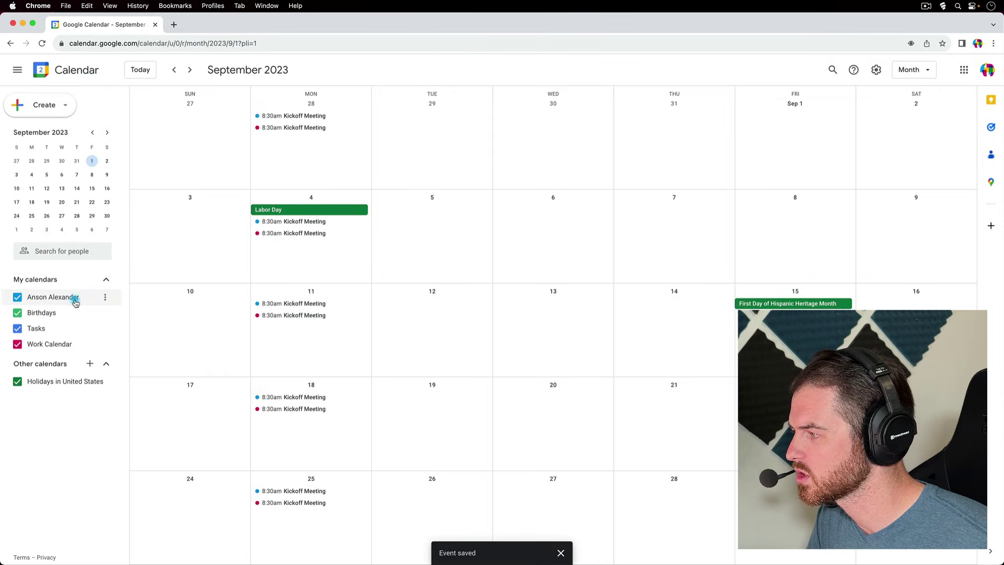
- Reload the page and delete all events of the blue Sept 11 Kickoff Meeting series
left_click(105, 298)
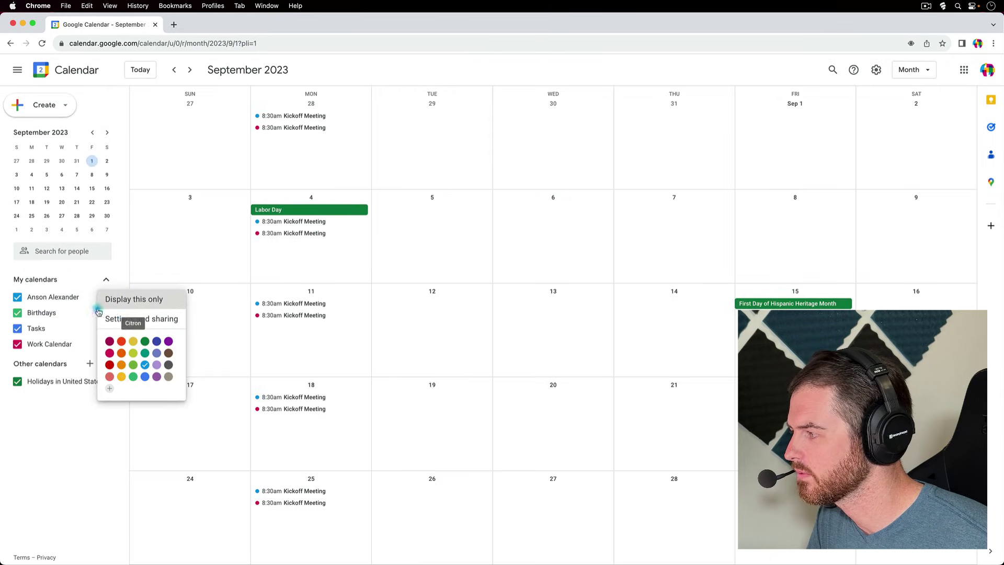
left_click(112, 272)
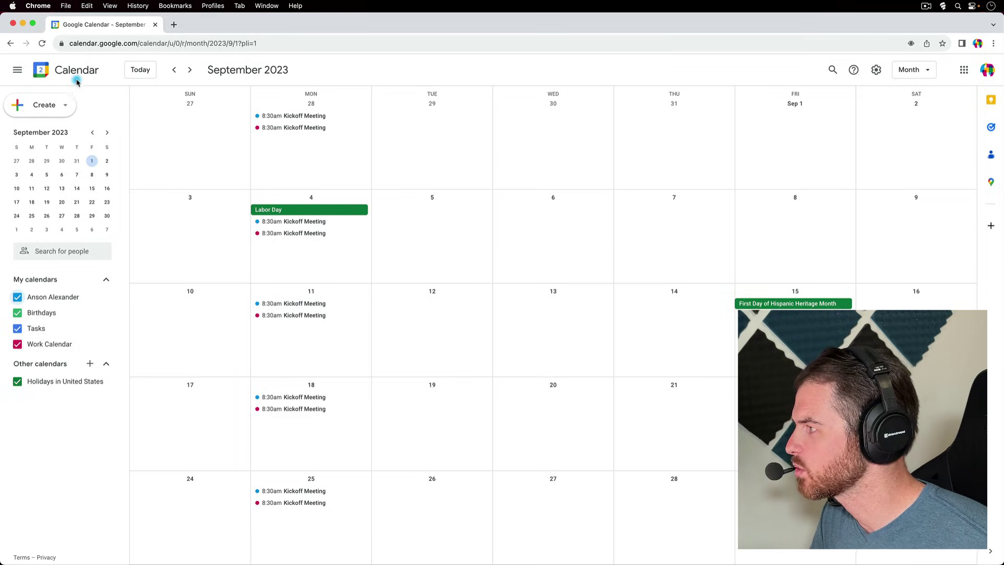
left_click(42, 43)
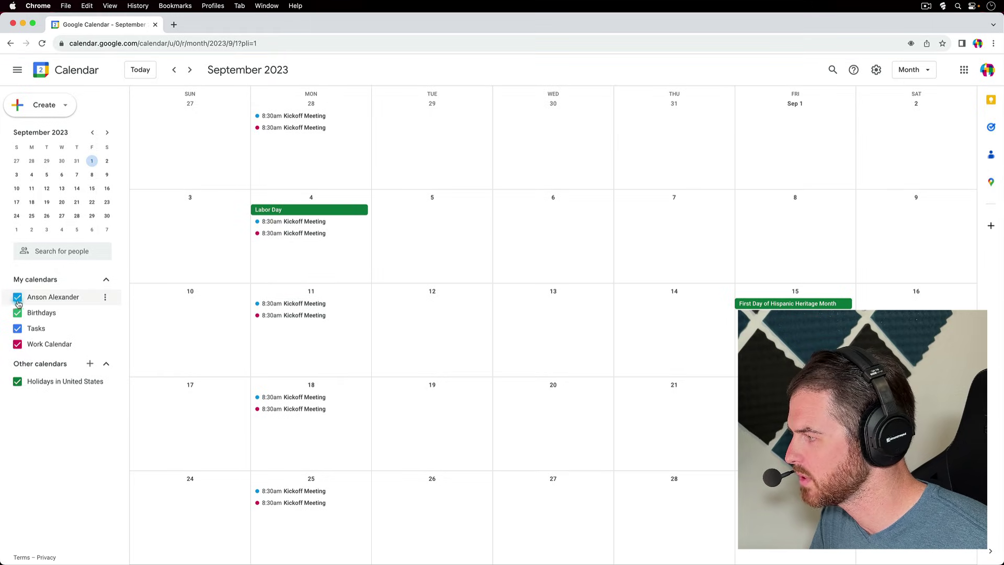
left_click(283, 304)
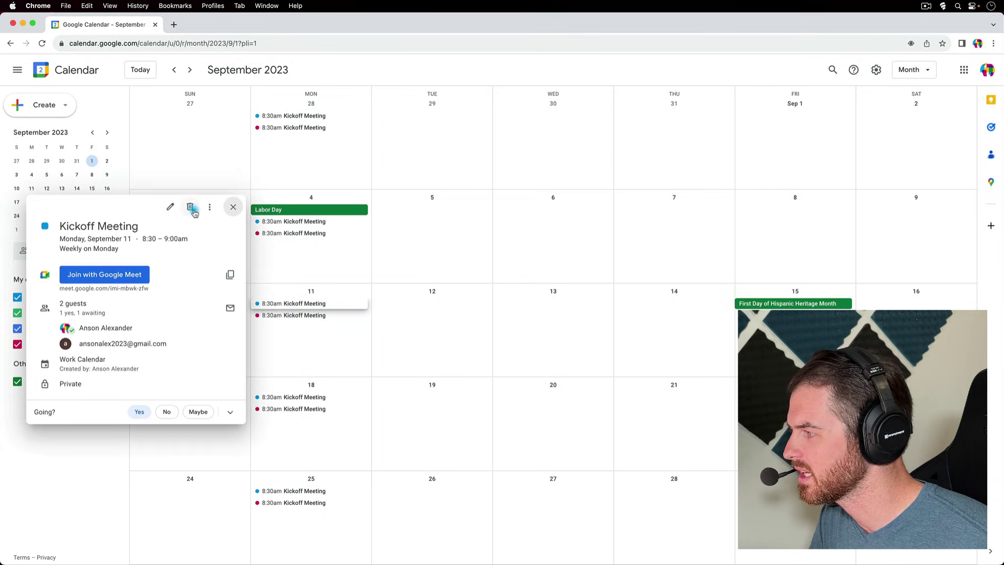
left_click(190, 206)
left_click(440, 319)
left_click(567, 352)
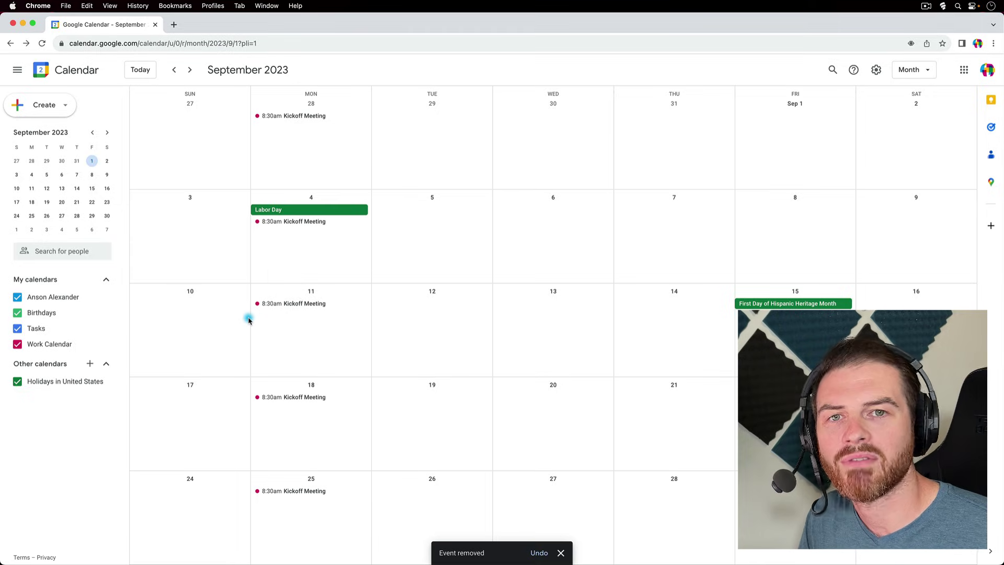
- Create an event titled 'Dentist' on the Sept 11 cell, timed 2:00pm–3:00pm, and save it
left_click(322, 342)
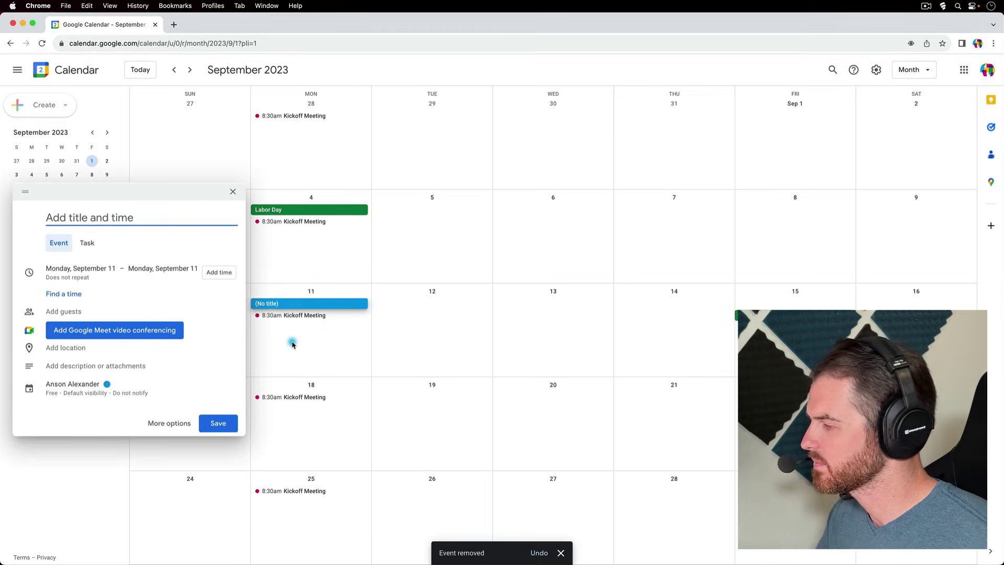
type("Dentist")
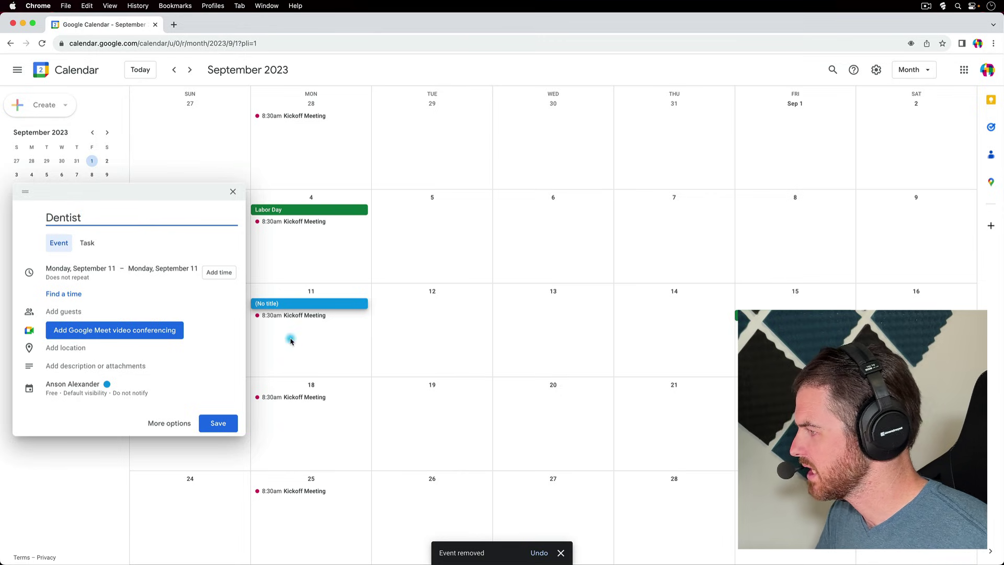
left_click(218, 272)
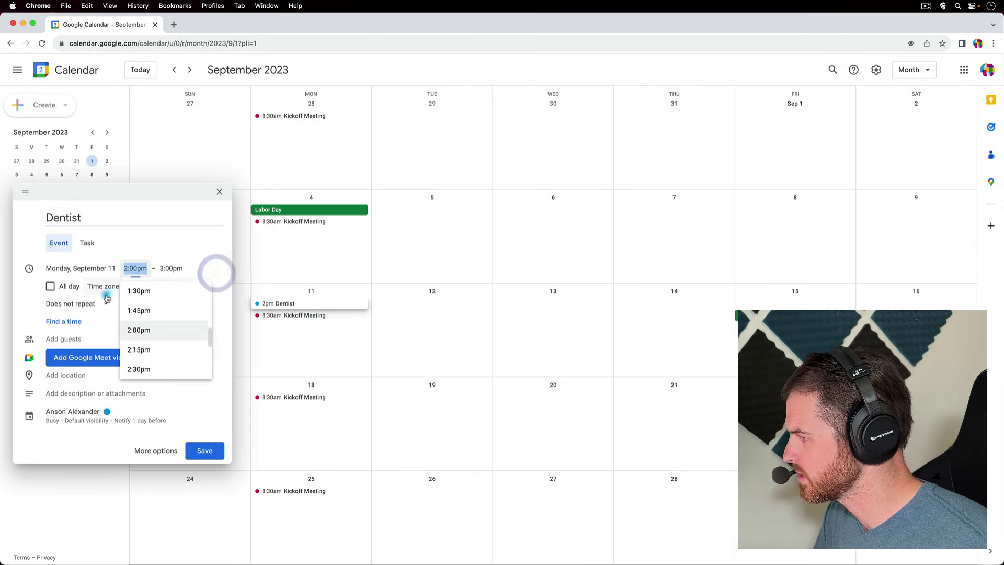
left_click(147, 328)
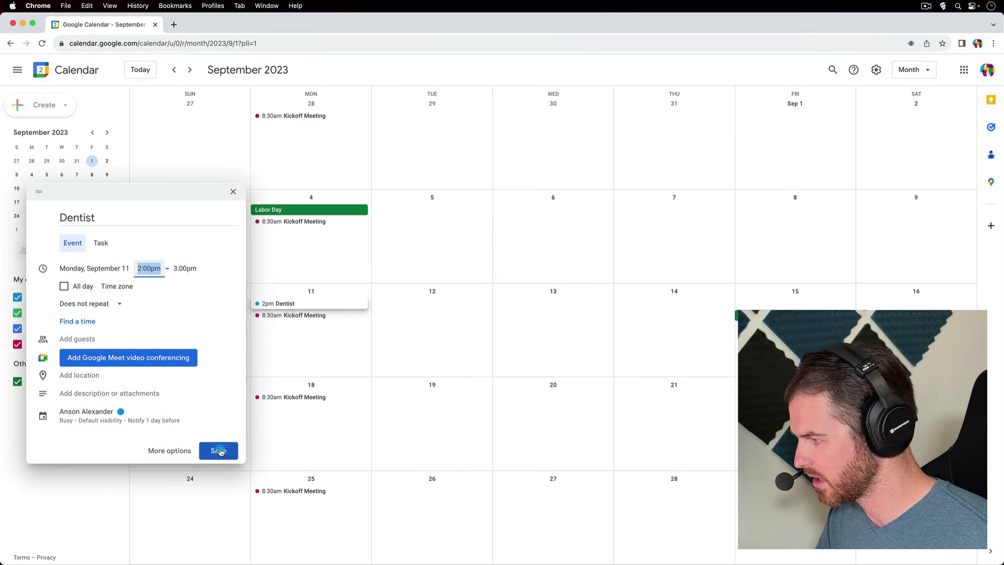
left_click(219, 451)
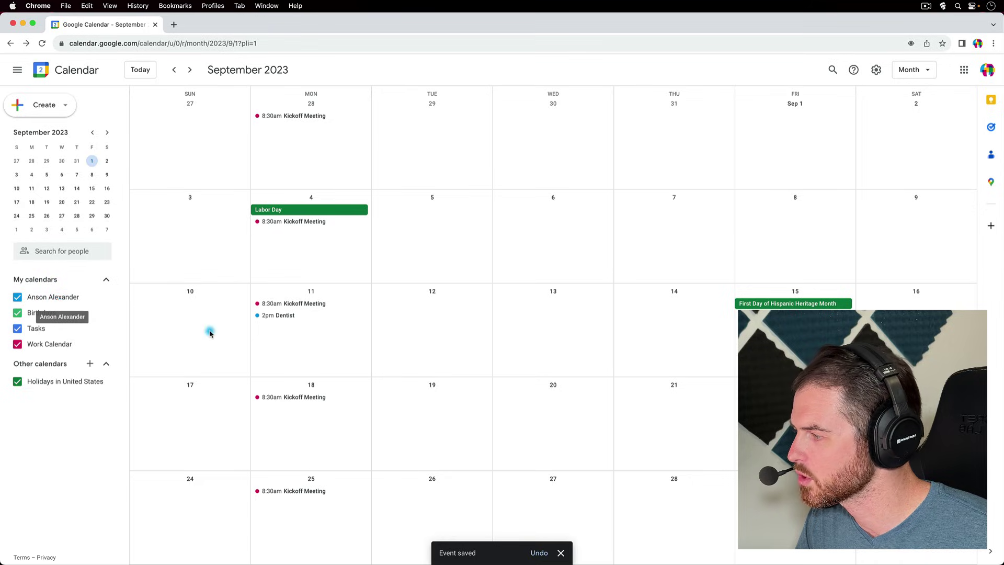
- Toggle the personal, Work Calendar and US holidays checkboxes off and back on, leaving all checked
left_click(18, 298)
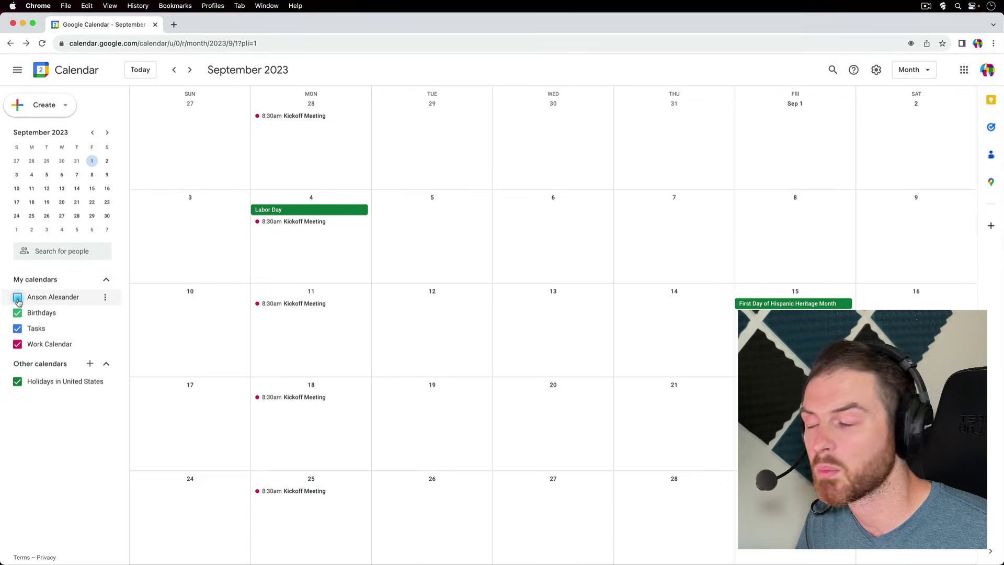
left_click(18, 299)
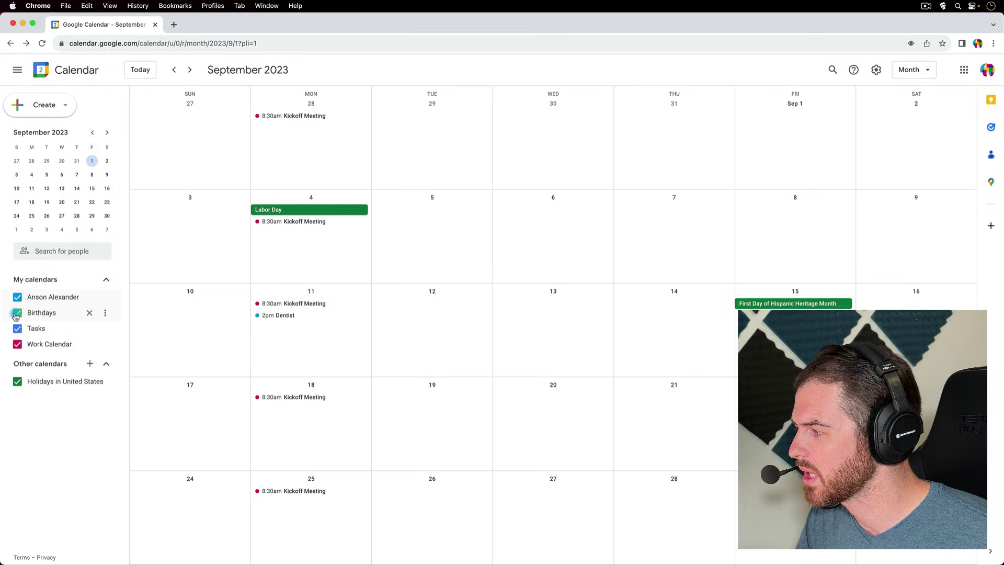
left_click(18, 345)
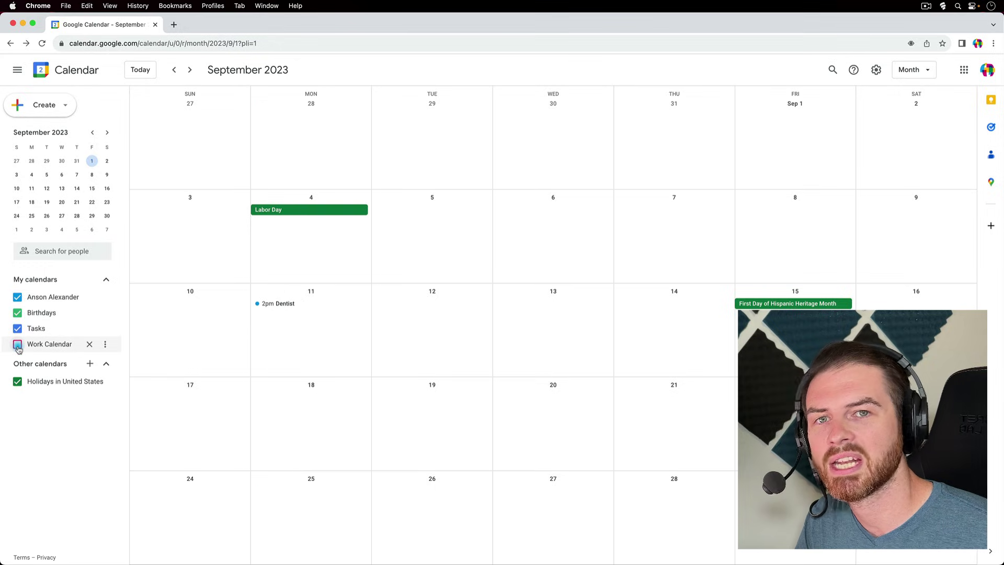
left_click(19, 382)
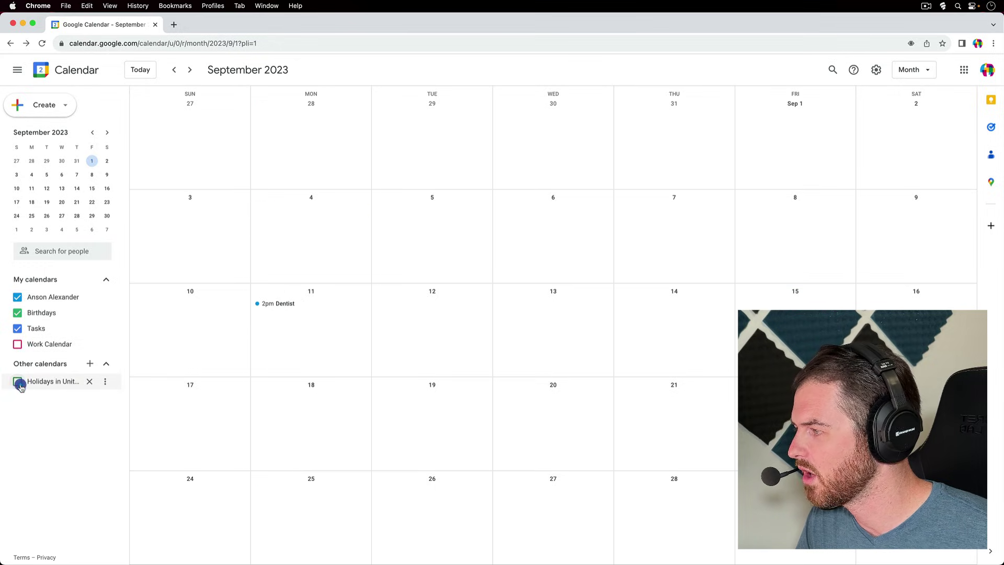
left_click(19, 383)
left_click(18, 343)
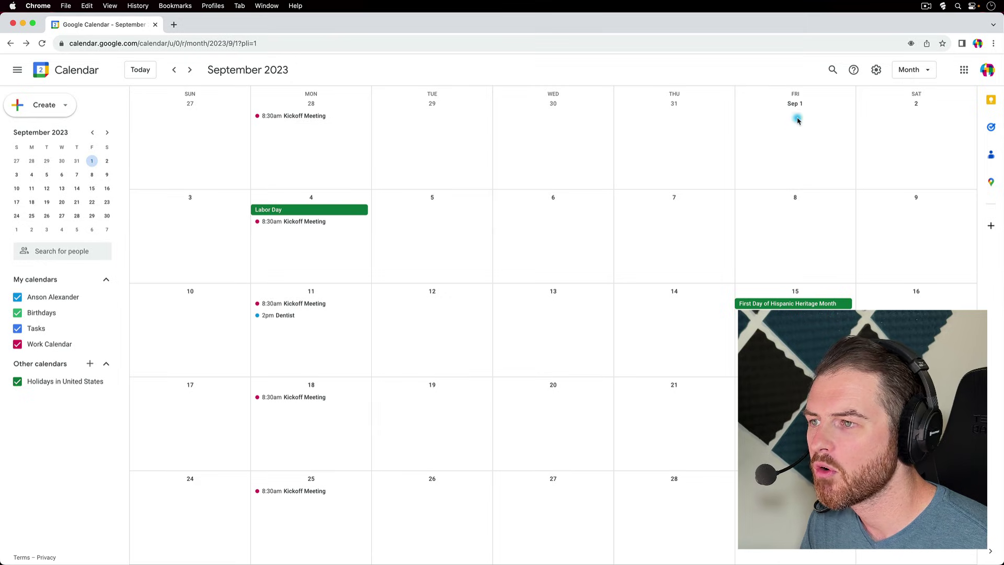
left_click(831, 70)
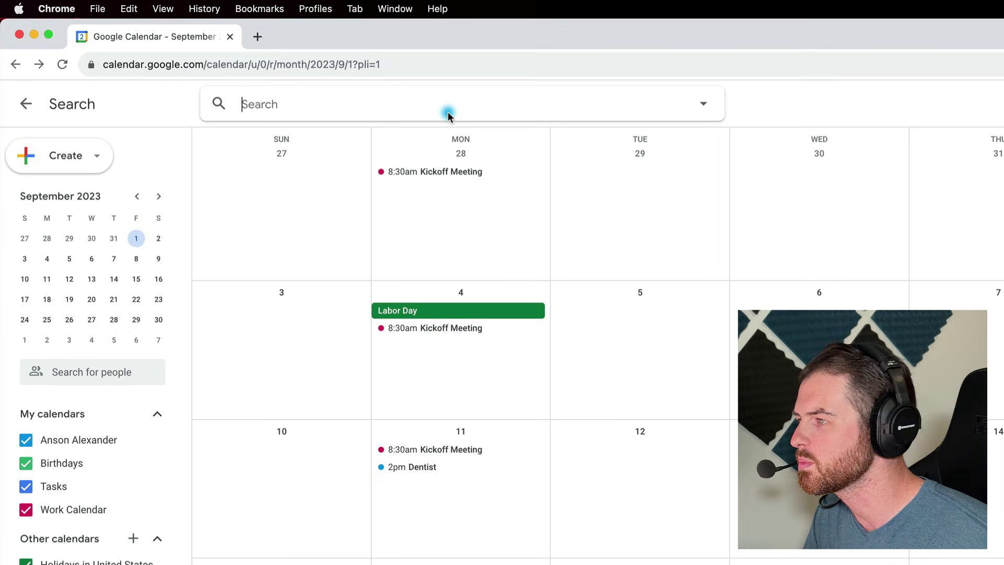
left_click(703, 108)
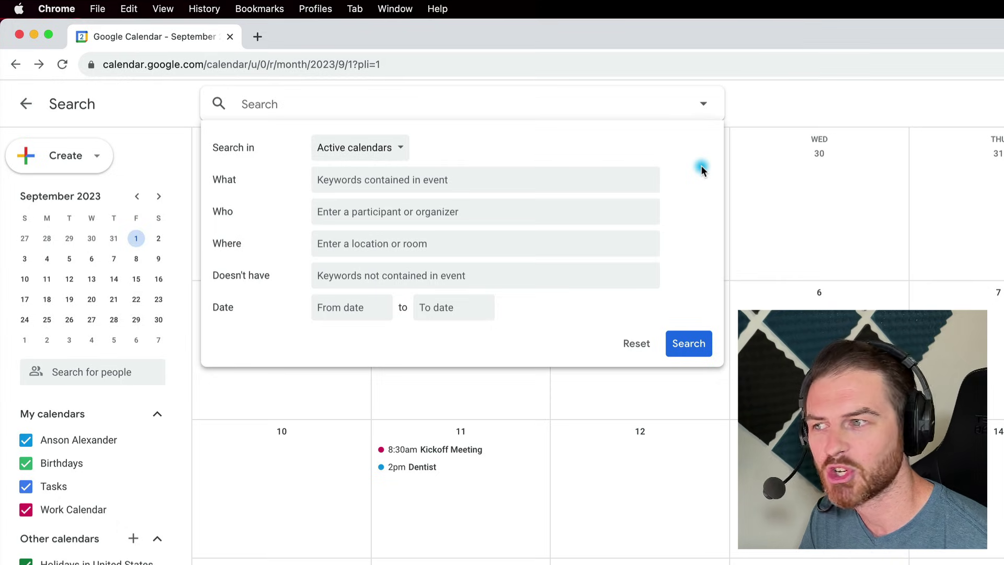
left_click(839, 112)
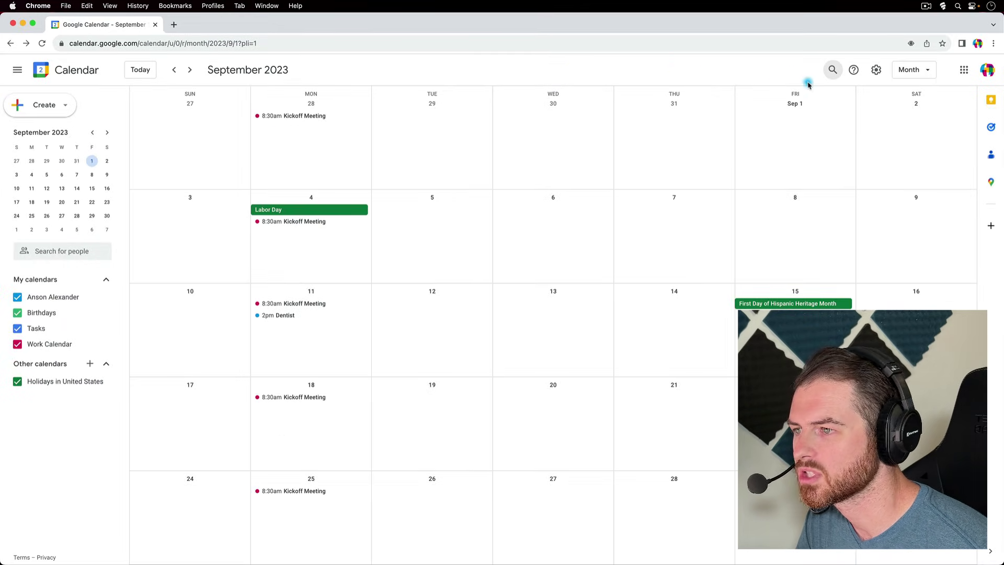
- Review the Density and color options, keep the Modern color set unchanged, and reopen the gear menu
left_click(877, 71)
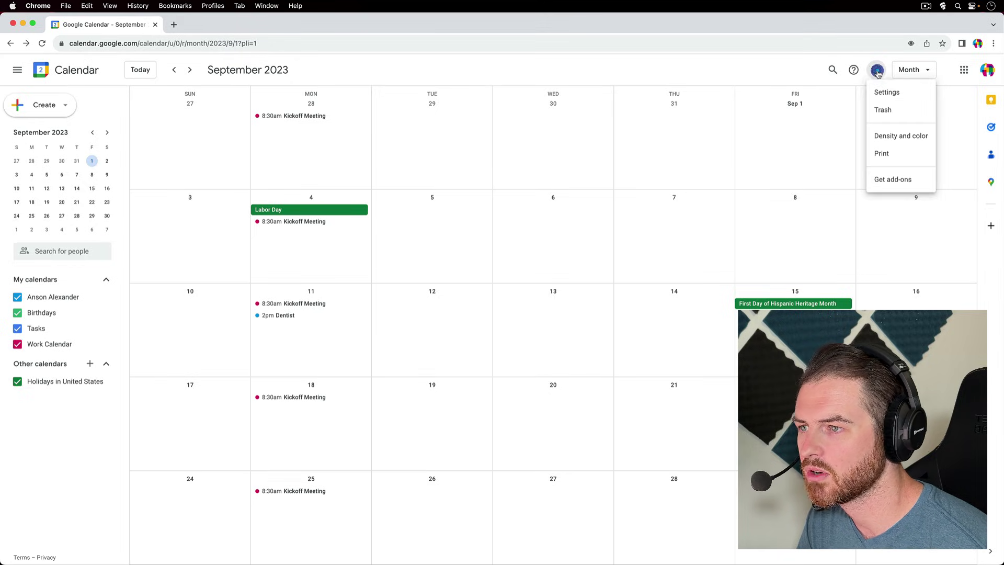
left_click(913, 138)
left_click(913, 138)
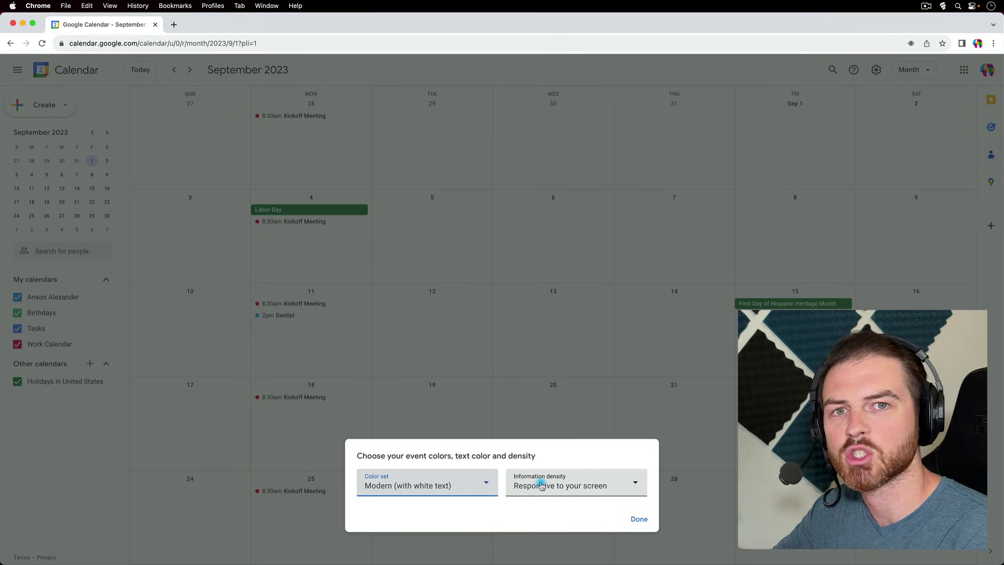
left_click(640, 519)
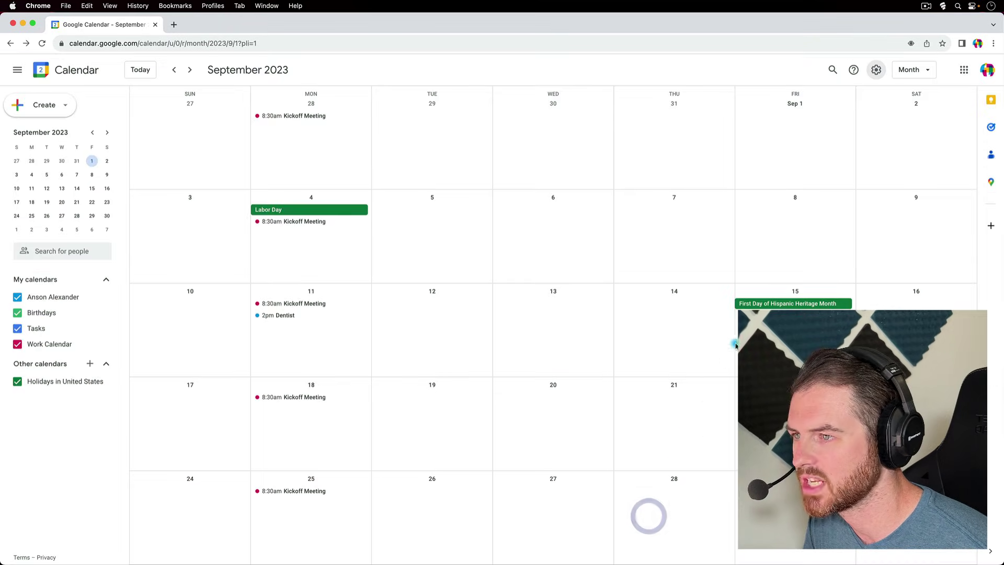
left_click(876, 70)
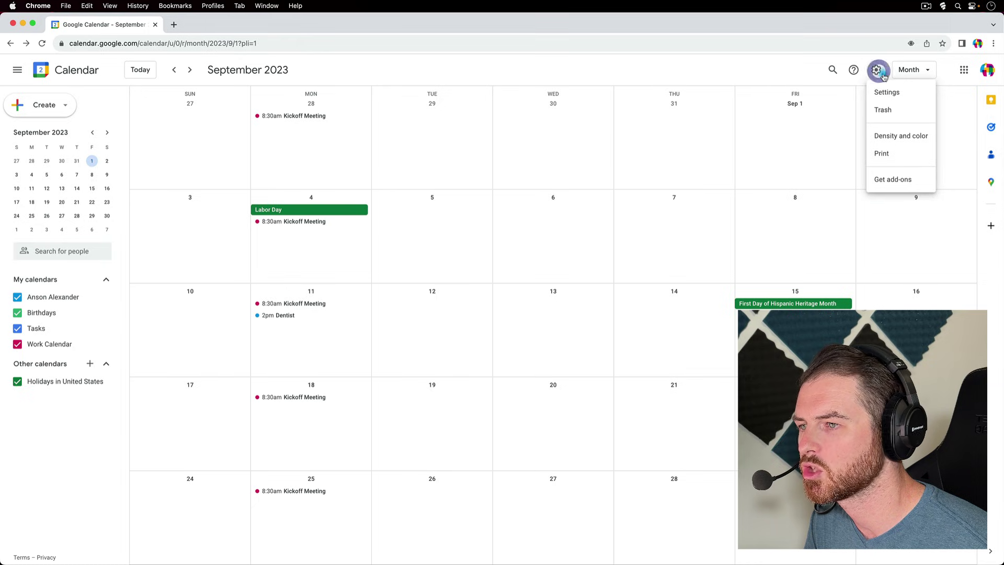
- Open General settings and review time zone, 60-minute default event duration, Alerts notifications and view options
left_click(910, 97)
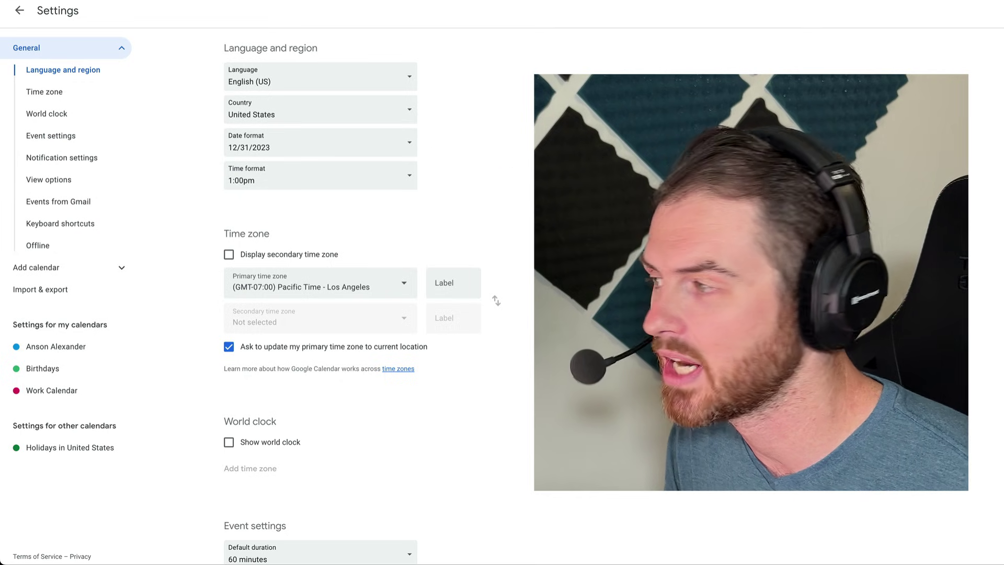
scroll(506, 157, "down", 3)
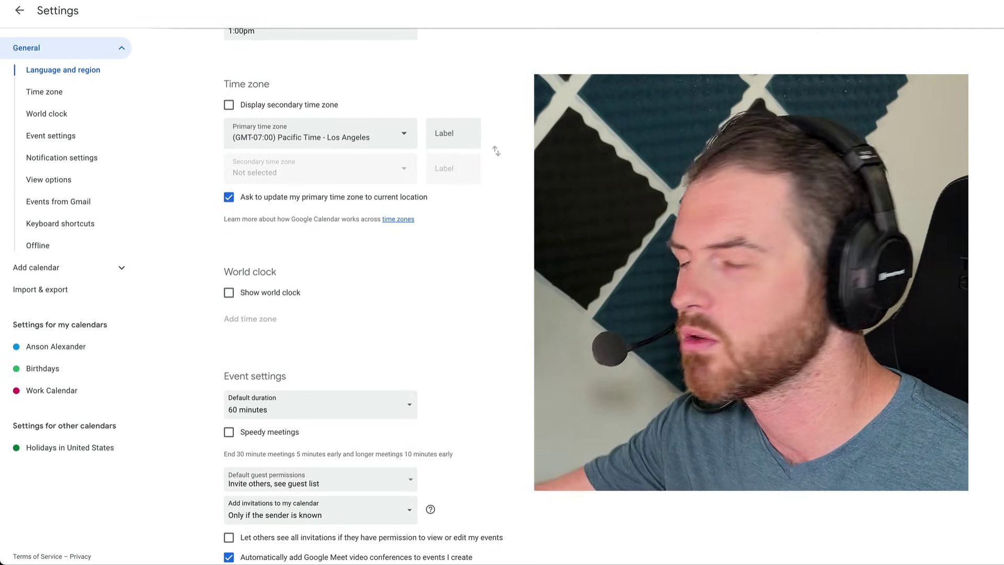
scroll(506, 282, "up", 3)
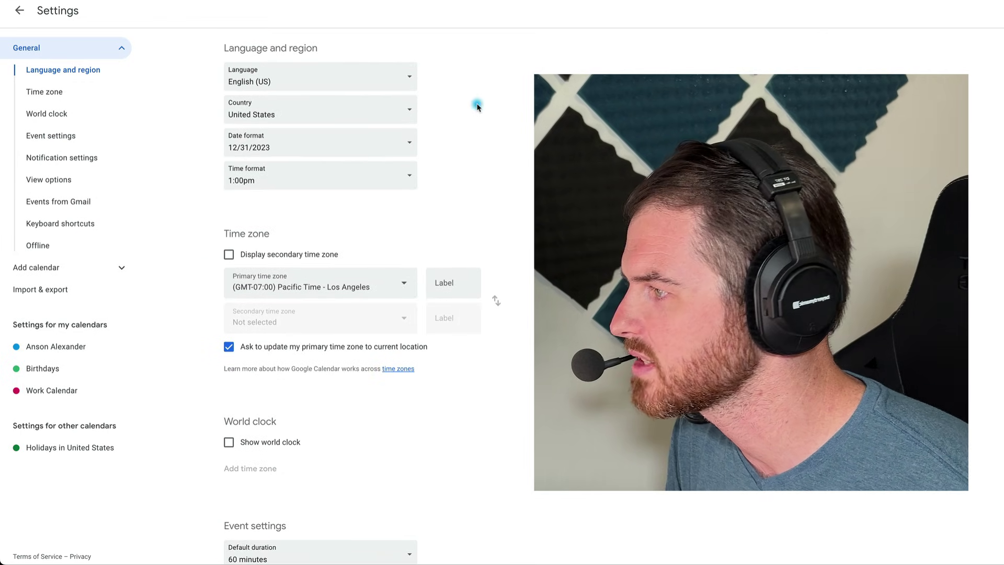
scroll(492, 164, "down", 1)
scroll(288, 246, "down", 2)
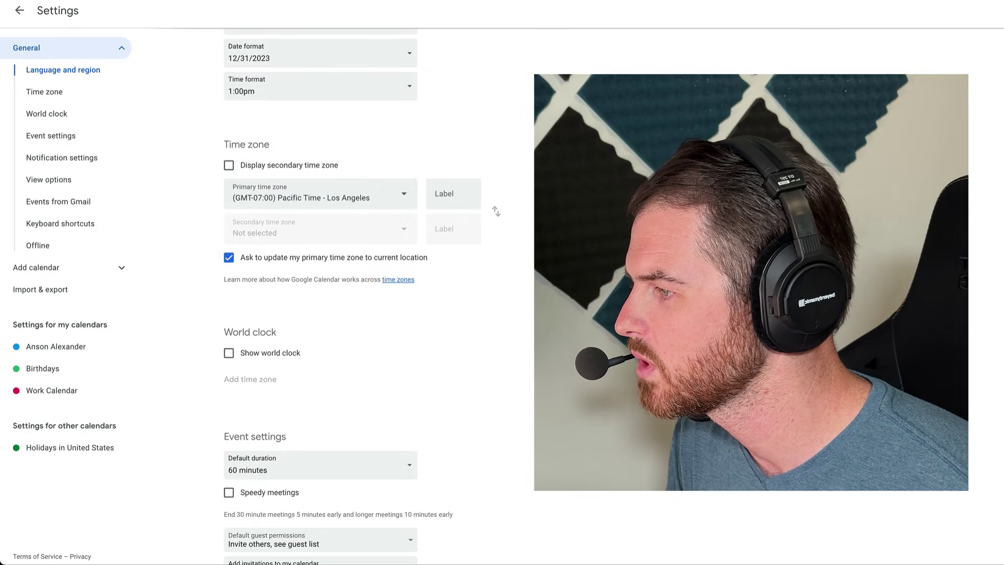
scroll(402, 210, "down", 3)
scroll(361, 296, "down", 3)
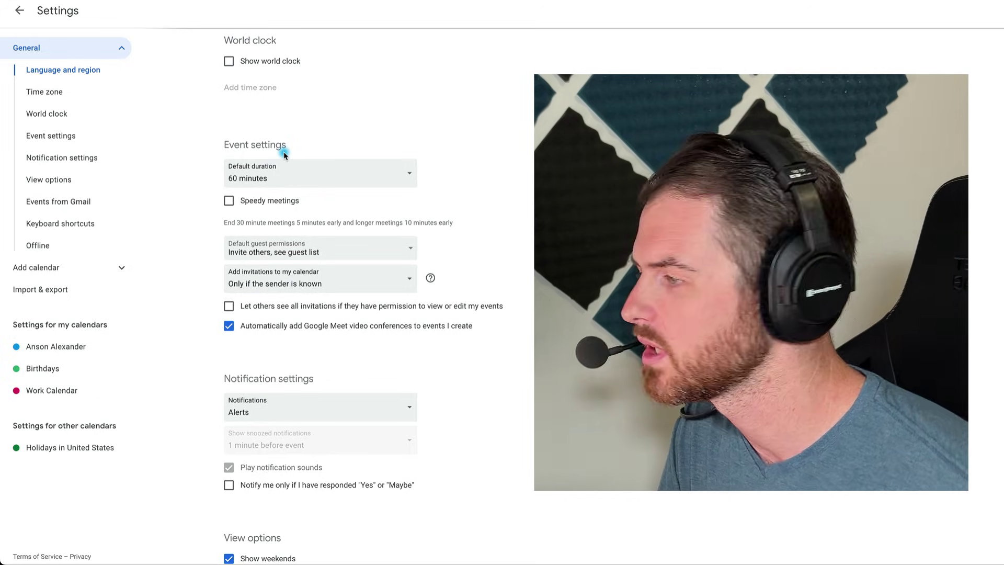
scroll(507, 155, "down", 1)
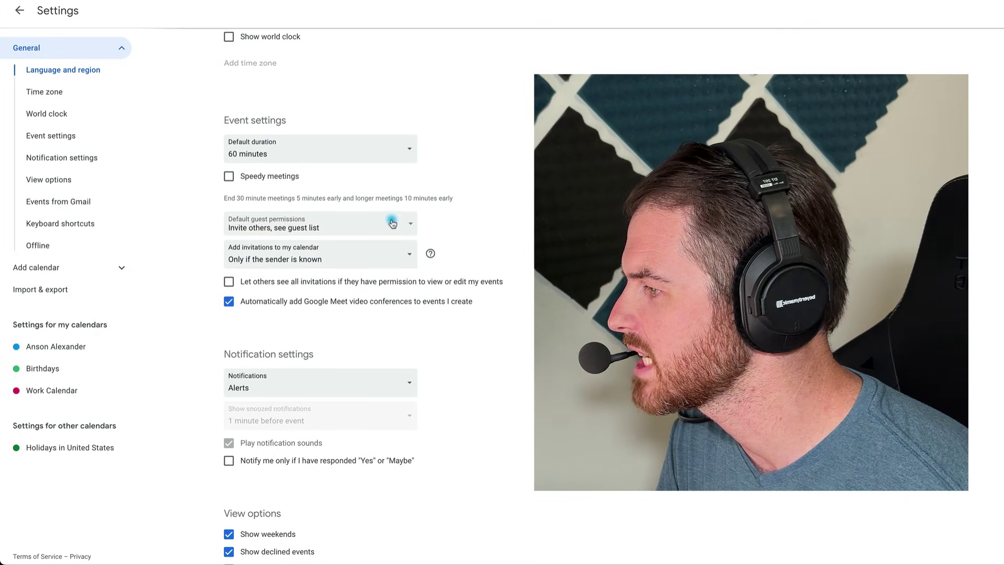
scroll(514, 171, "down", 2)
scroll(514, 175, "down", 1)
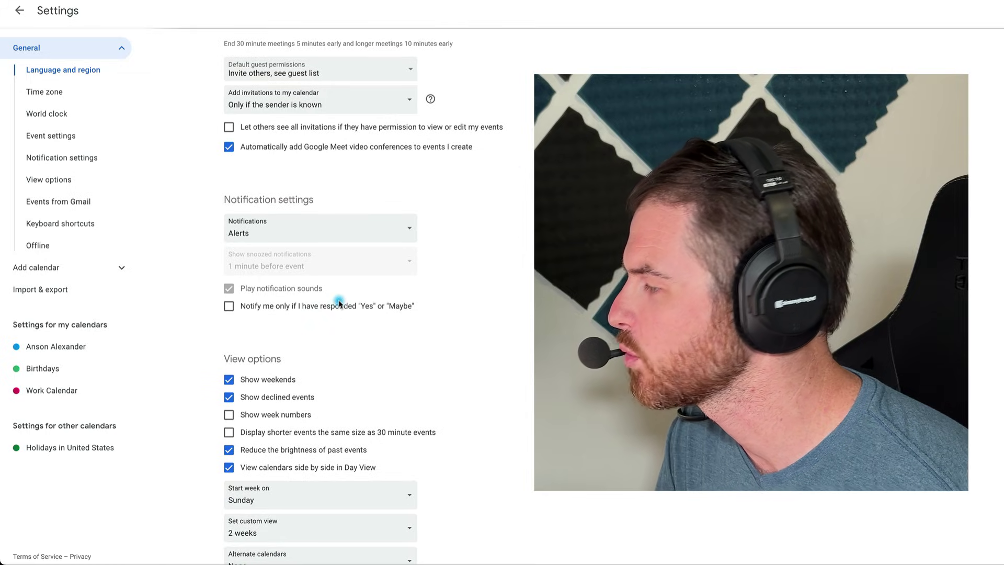
scroll(339, 303, "down", 1)
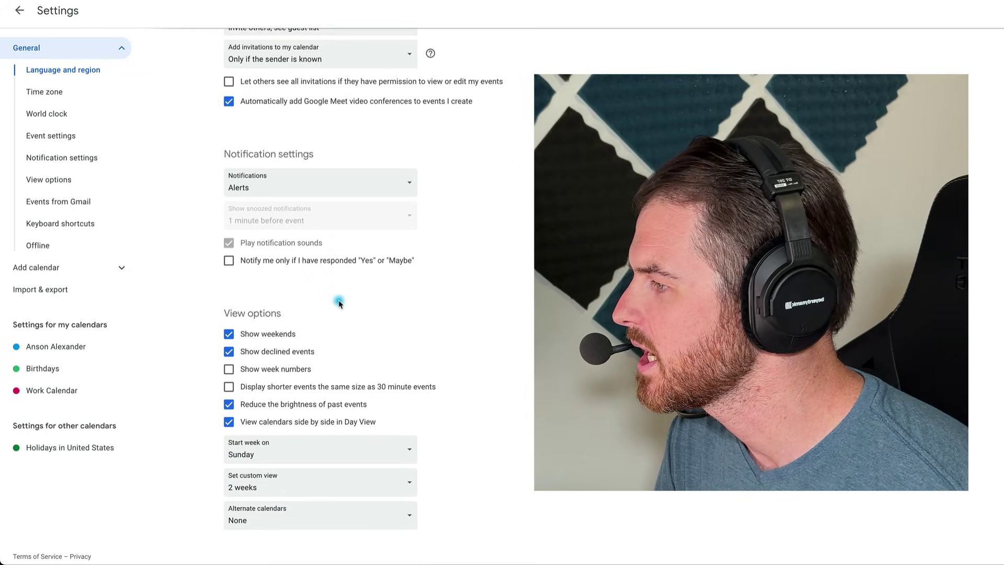
scroll(337, 301, "down", 3)
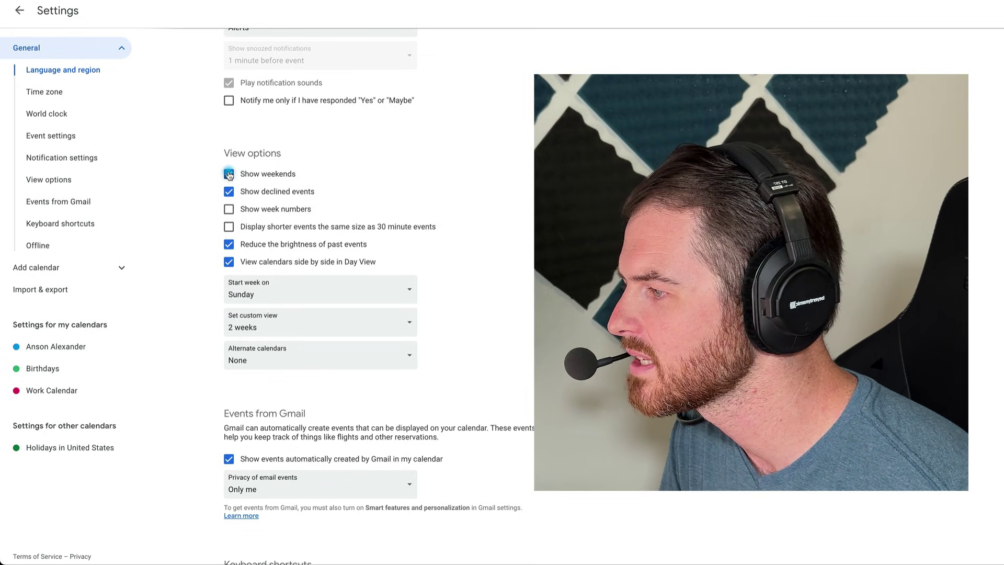
left_click(389, 287)
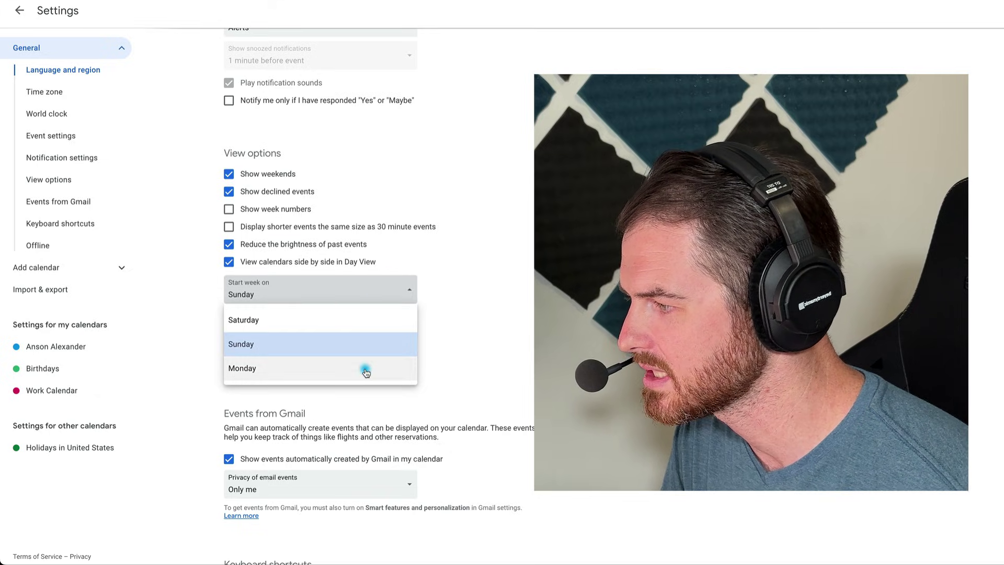
left_click(536, 291)
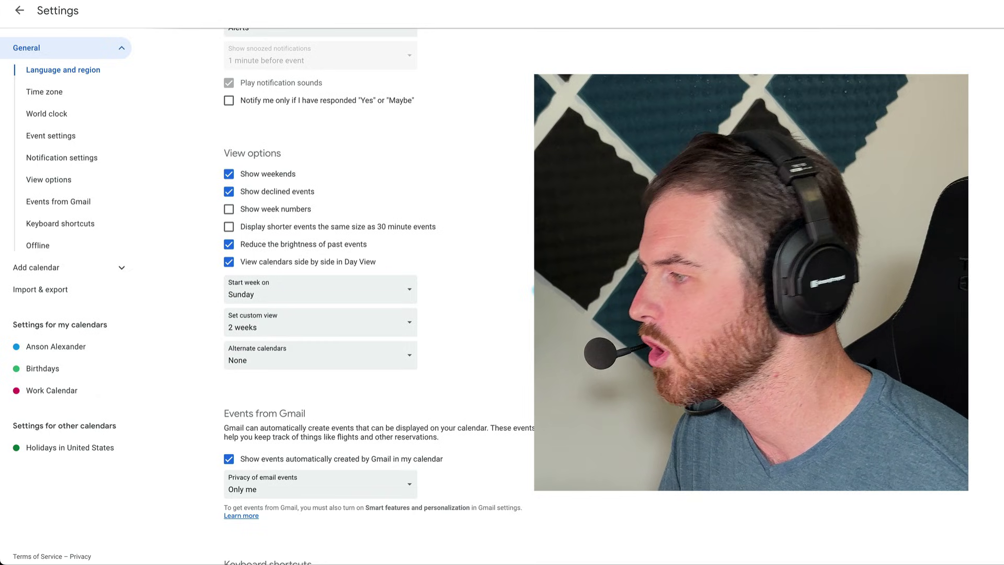
left_click(366, 318)
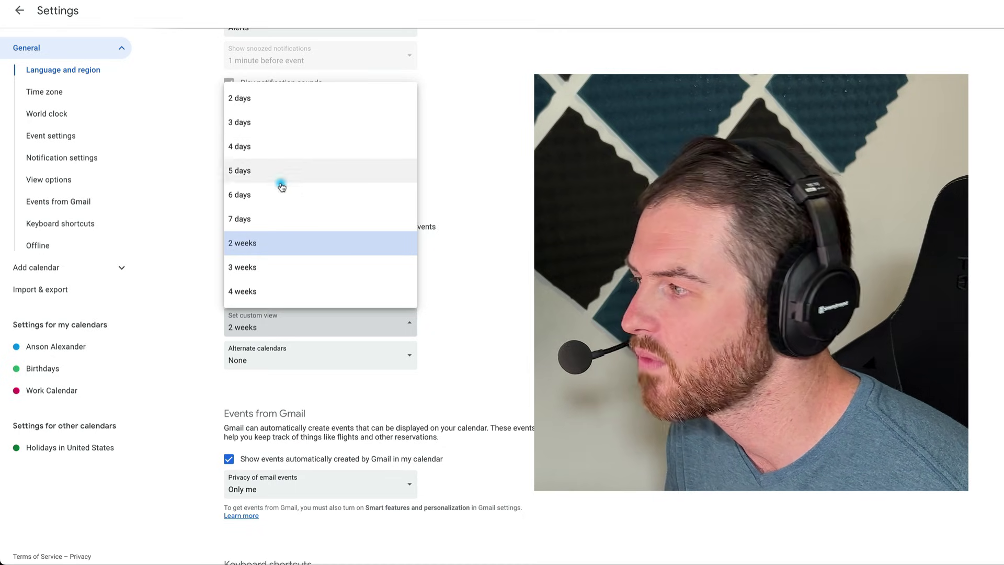
left_click(555, 303)
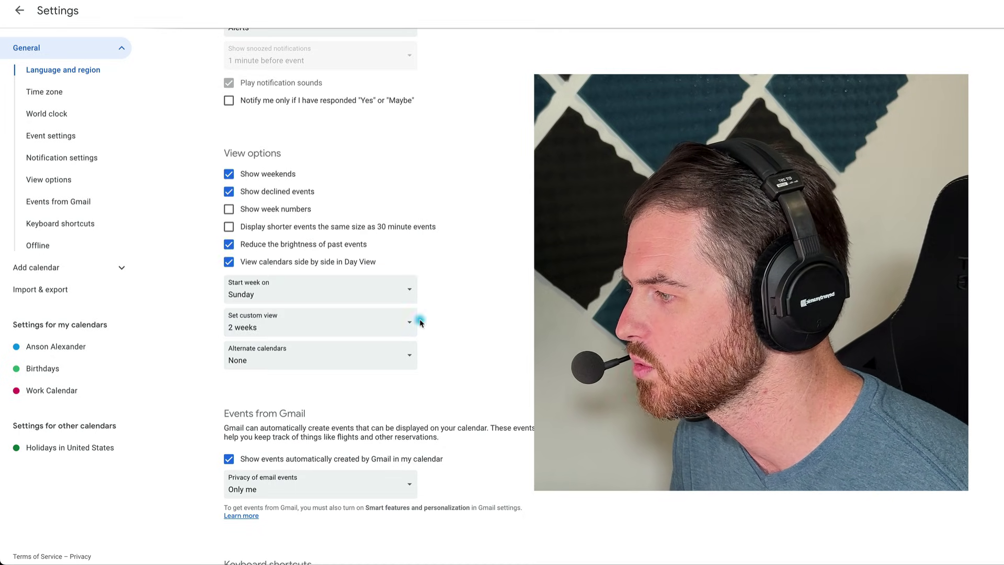
scroll(366, 293, "down", 3)
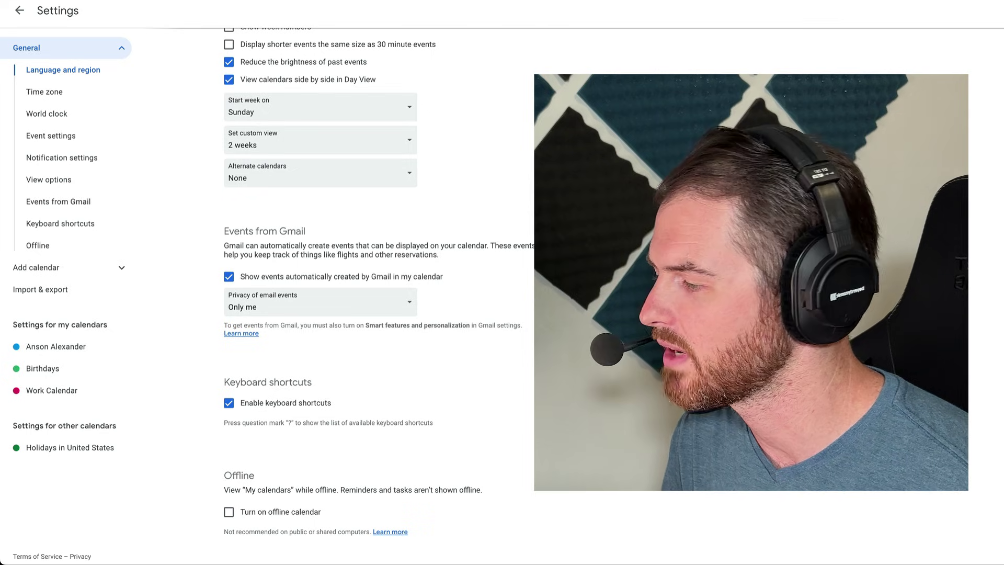
- Leave Settings via the back arrow to return to the September 2023 month view
left_click(19, 11)
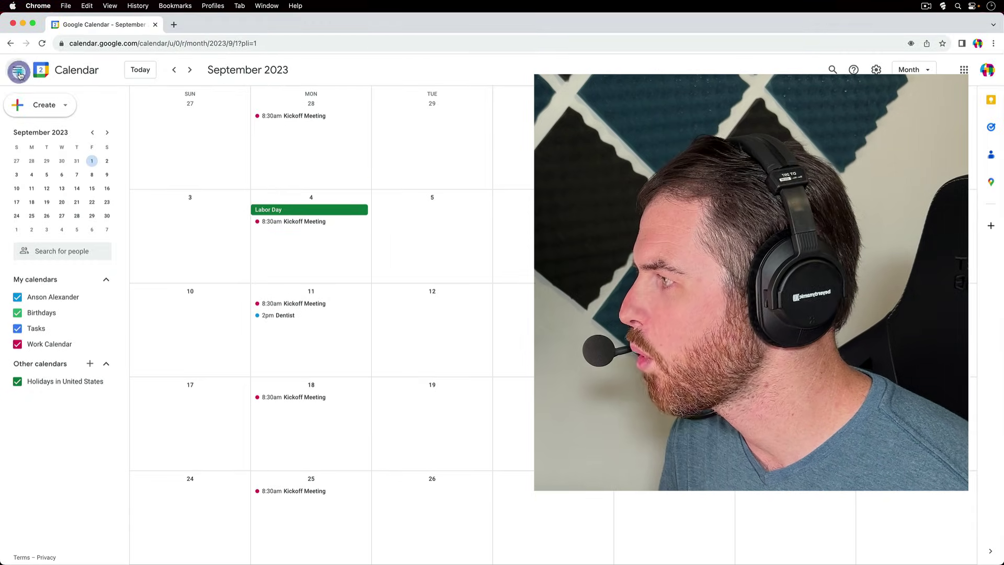